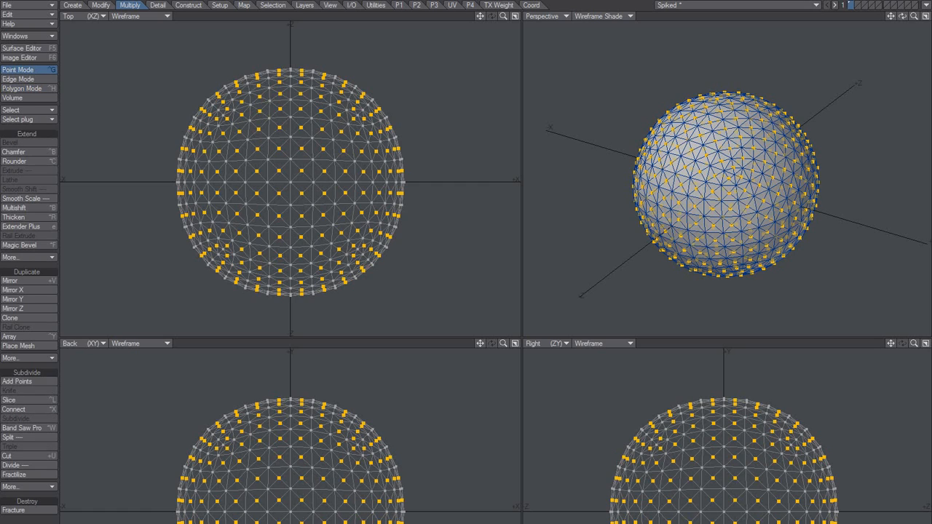
Step: Push the selected points of the sphere outward to raise spikes over the whole surface
left_click_drag(699, 183, 699, 191, "alt")
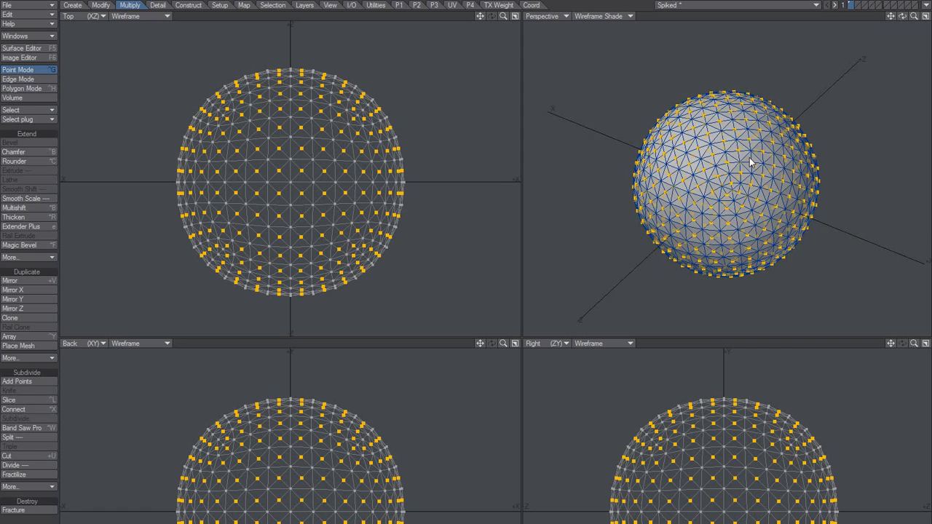
left_click_drag(742, 149, 749, 151)
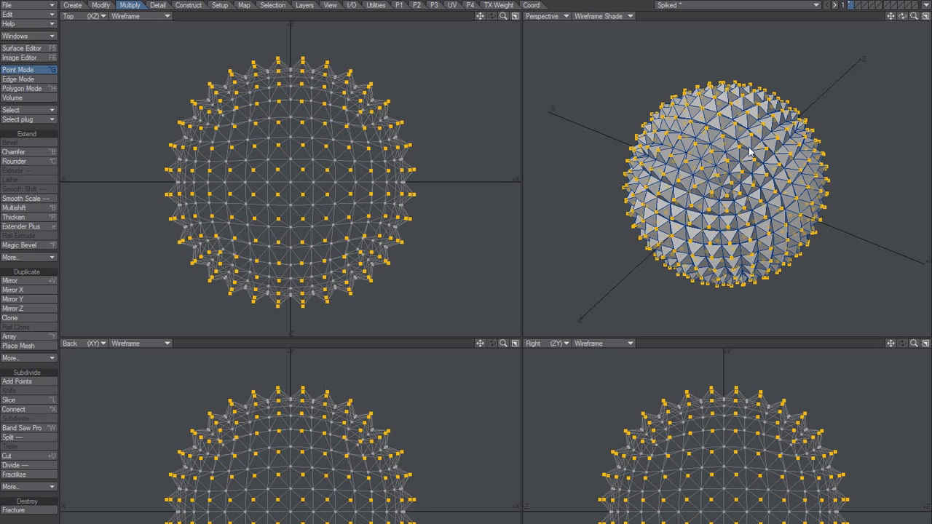
scroll(708, 194, "up", 5)
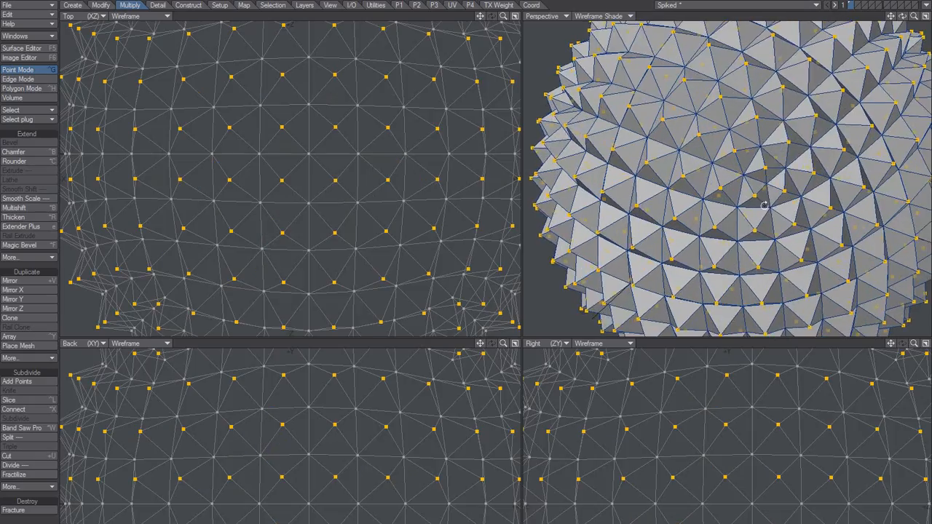
scroll(765, 206, "down", 5)
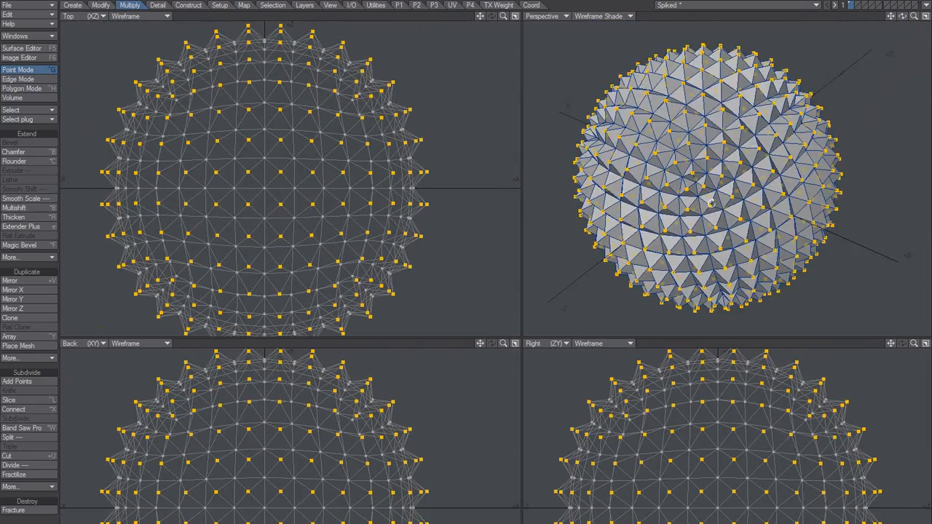
mouse_move(711, 203)
left_mouse_down("alt")
mouse_move(725, 196)
mouse_move(716, 191)
left_mouse_up("alt")
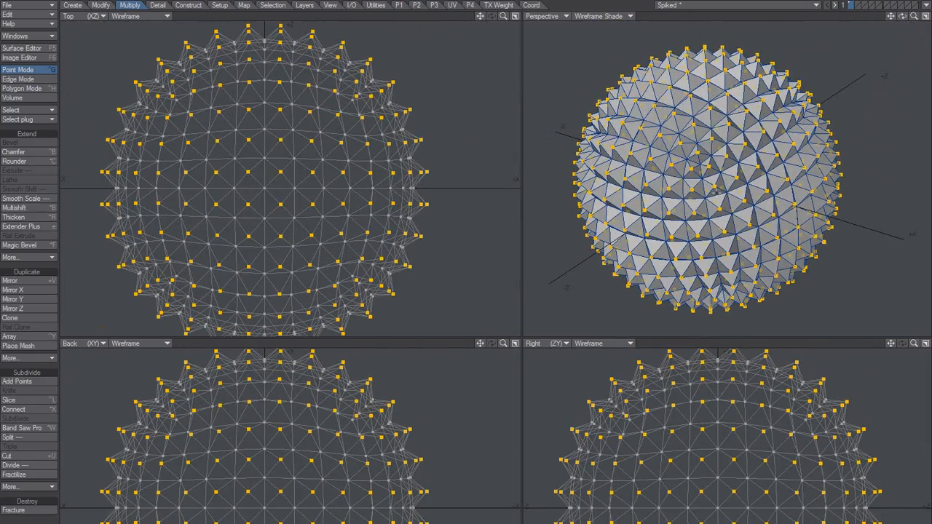
Step: Chamfer the selected spike-tip points numerically with an amount of 50 mm
left_click(36, 151)
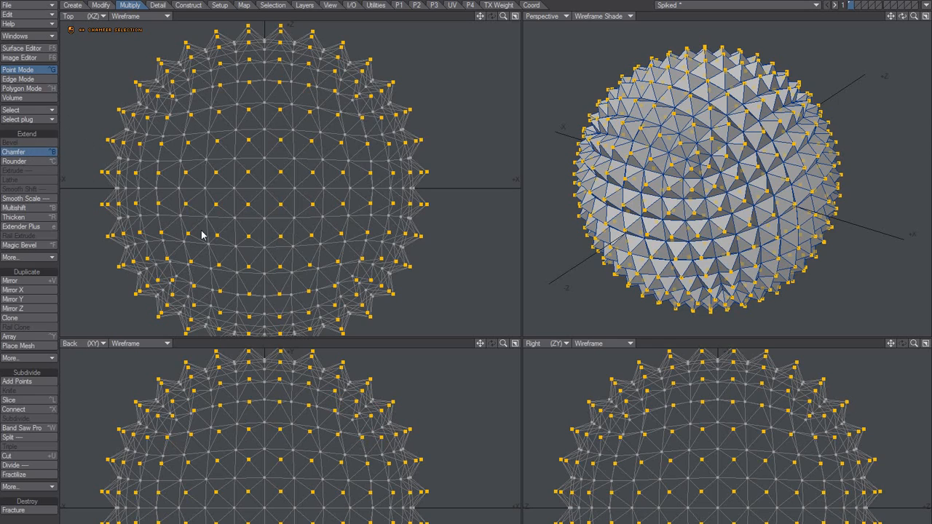
key("d")
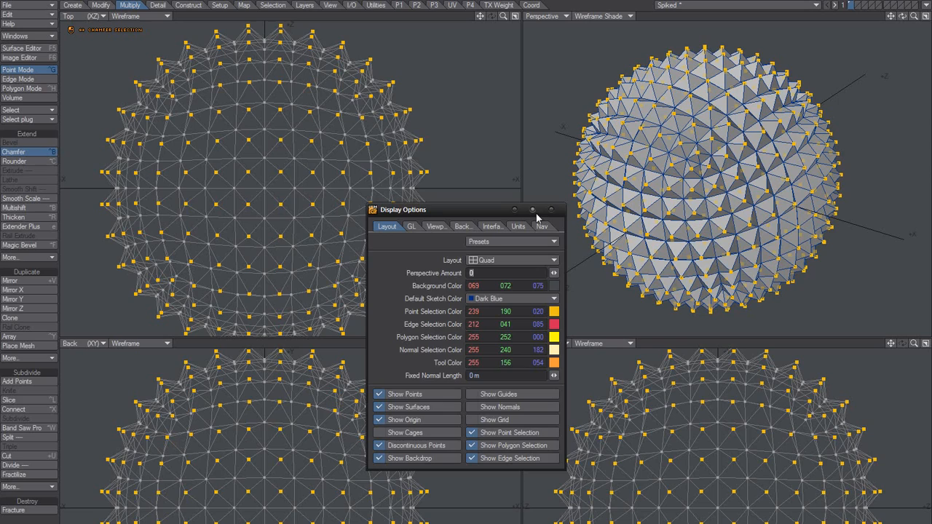
left_click(545, 216)
key("n")
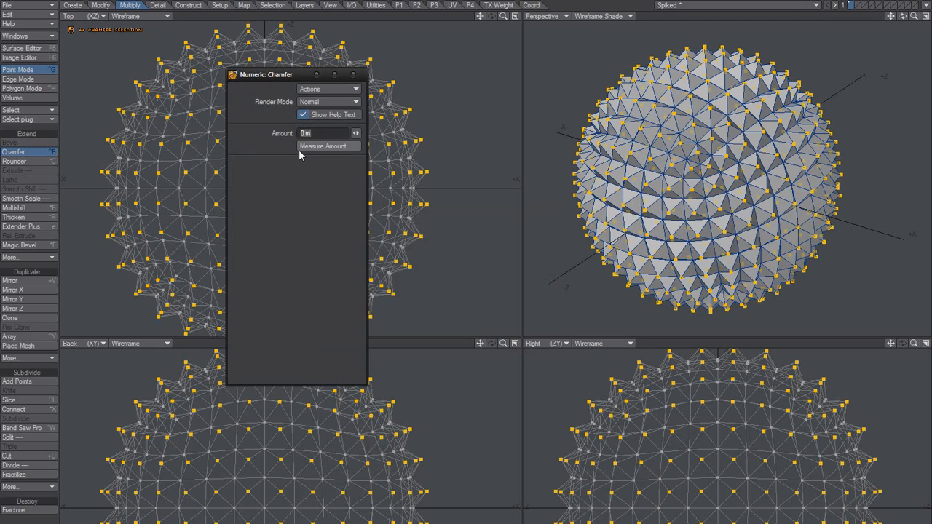
type(".05")
key("Return")
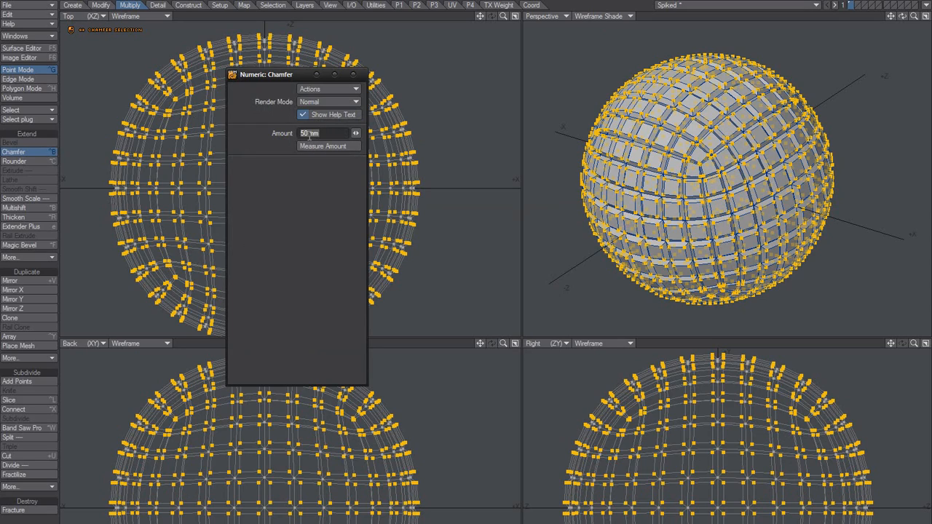
Step: Set the chamfer amount to 15 mm, finish the Chamfer, and clear the point selection
left_click_drag(310, 135, 281, 140)
type(".015")
key("Return")
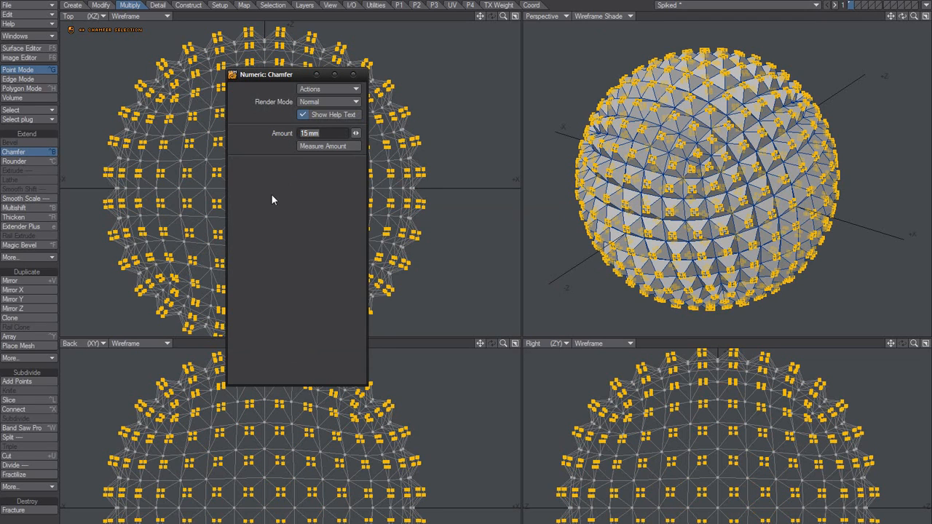
key("space")
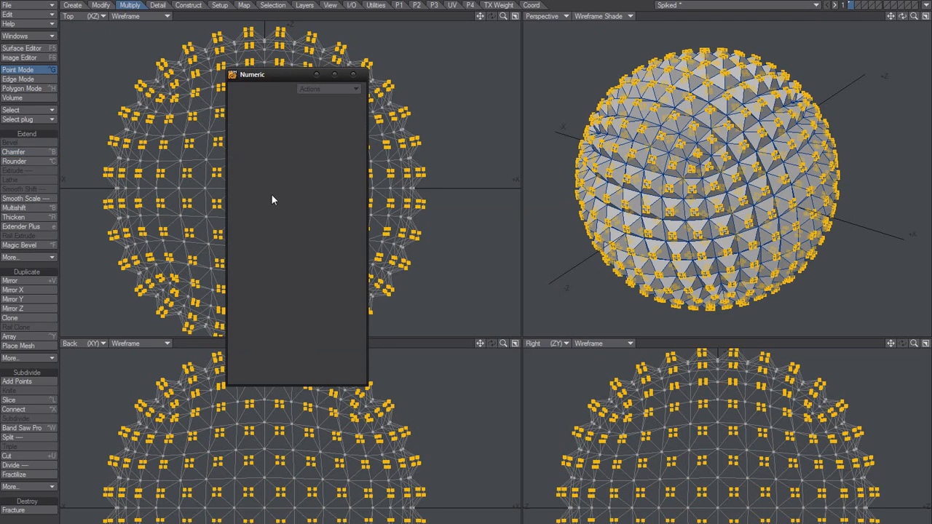
left_click(353, 75)
key("/")
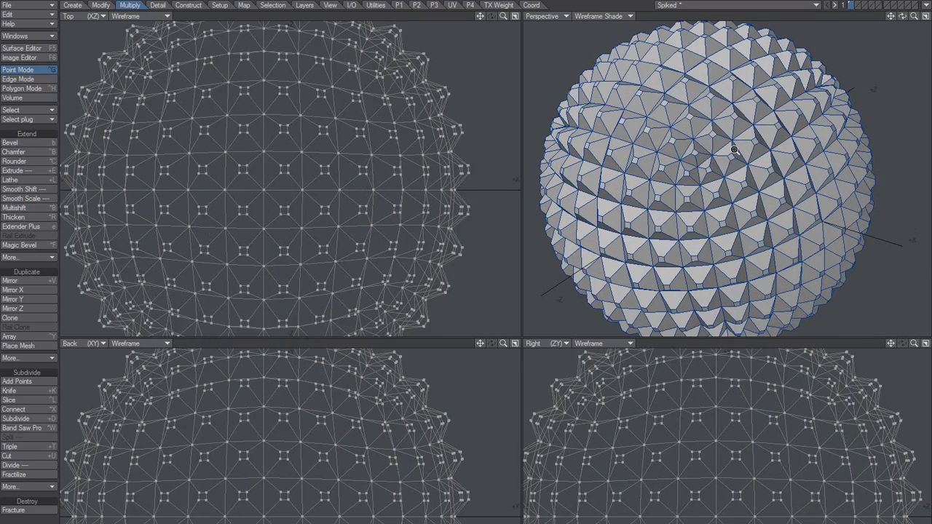
scroll(711, 154, "up", 5)
left_click_drag(765, 190, 705, 191, "alt")
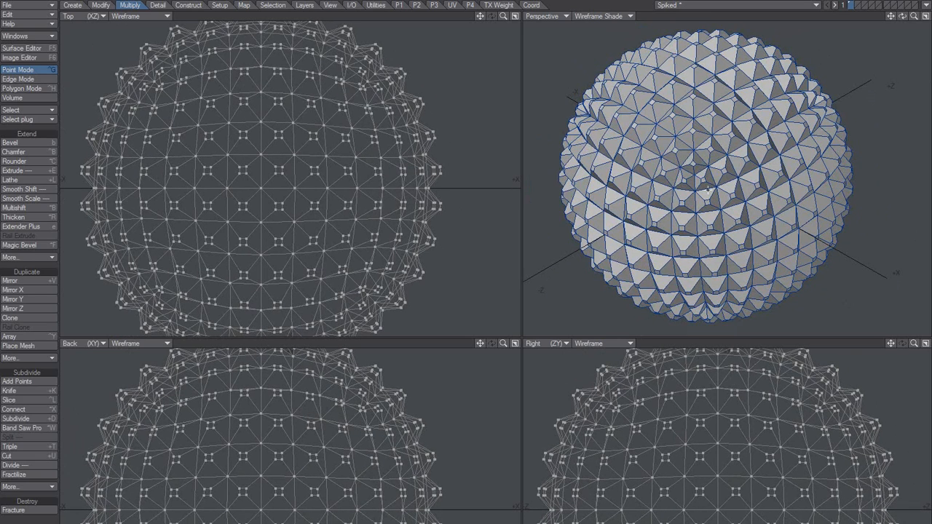
Step: Select the small square polygons capping the spikes by inverting a selection of the surrounding faces, and clear that selection
key("ctrl+z")
key("ctrl+shift+z")
key("ctrl+j")
key("ctrl+z")
key("z")
key("ctrl+j")
key("ctrl+h")
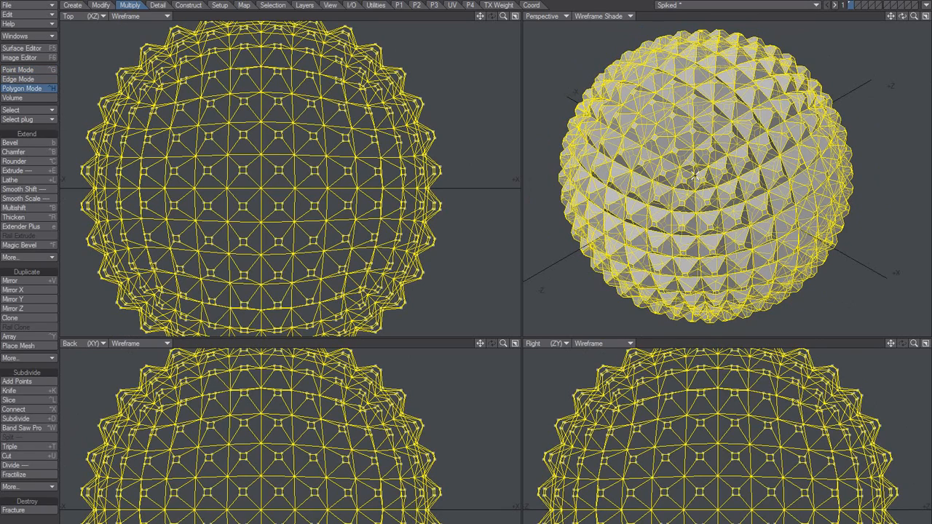
key("shift+apostrophe")
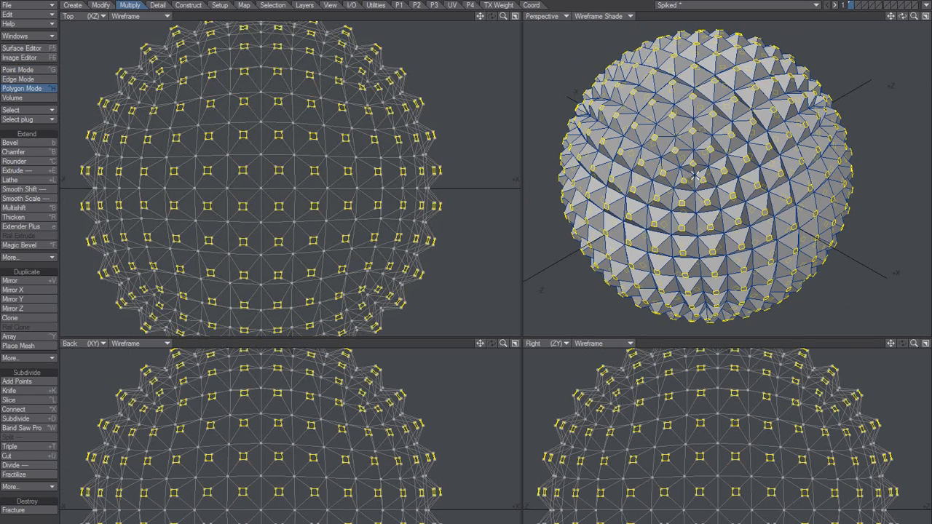
key("slash")
left_click_drag(688, 182, 756, 153, "alt")
key("a")
left_click(721, 175)
key("slash")
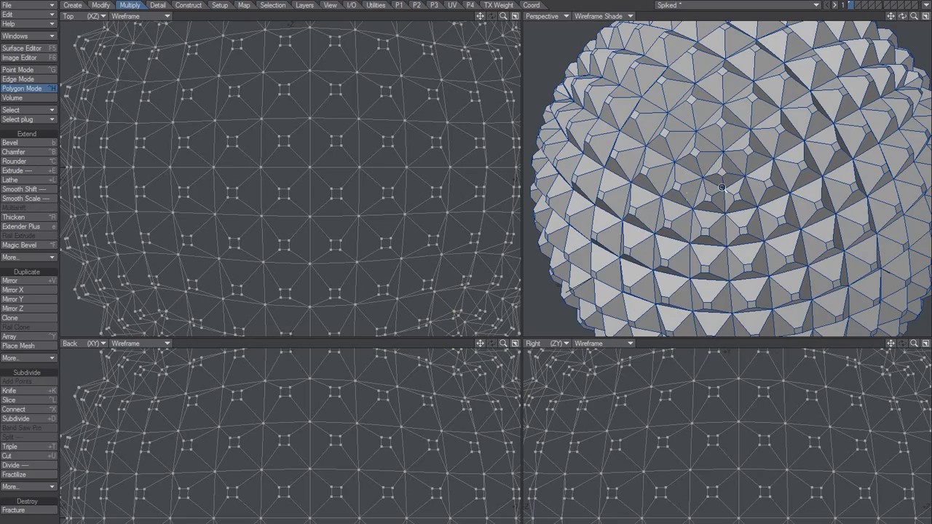
Step: Open the polygon statistics, select the non-planar polygons across the spiked ball, and clear the selection
mouse_move(721, 186)
left_mouse_down("ctrl+alt")
mouse_move(682, 196)
mouse_move(721, 177)
mouse_move(733, 192)
left_mouse_up("ctrl+alt")
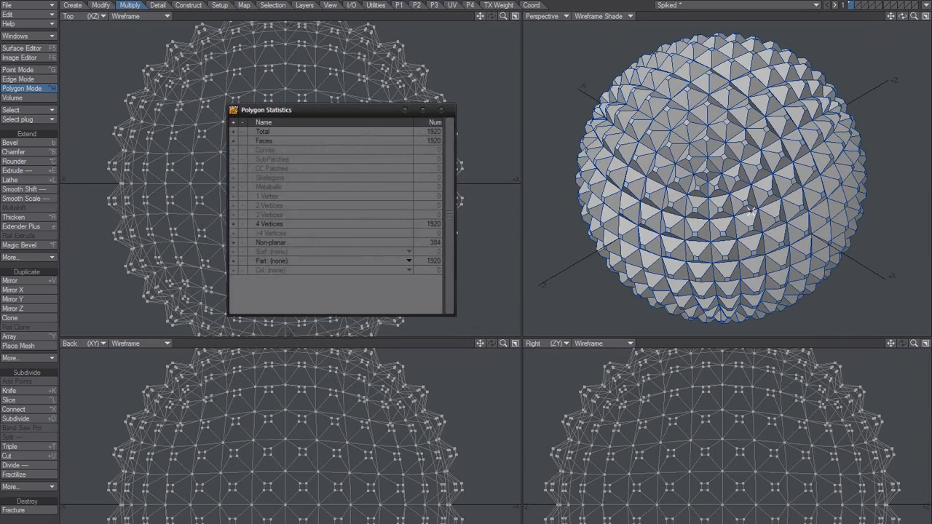
key("w")
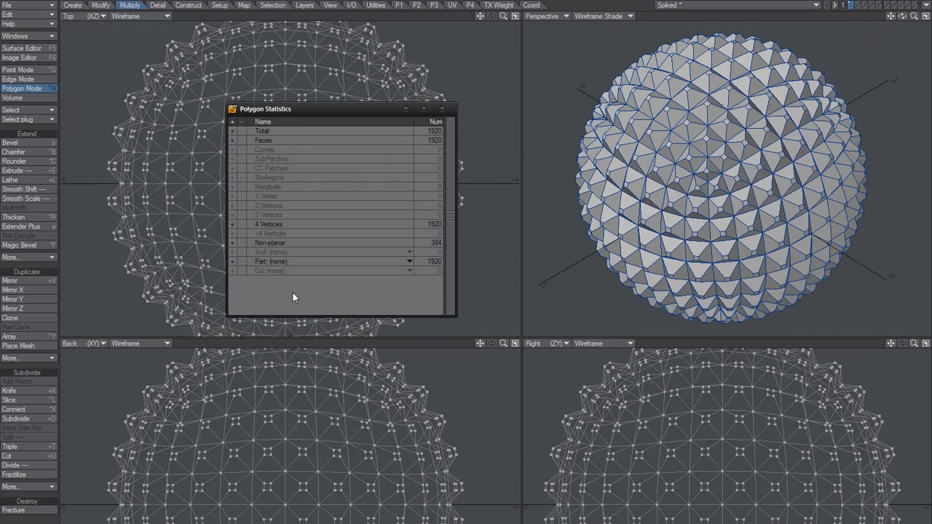
left_click(233, 243)
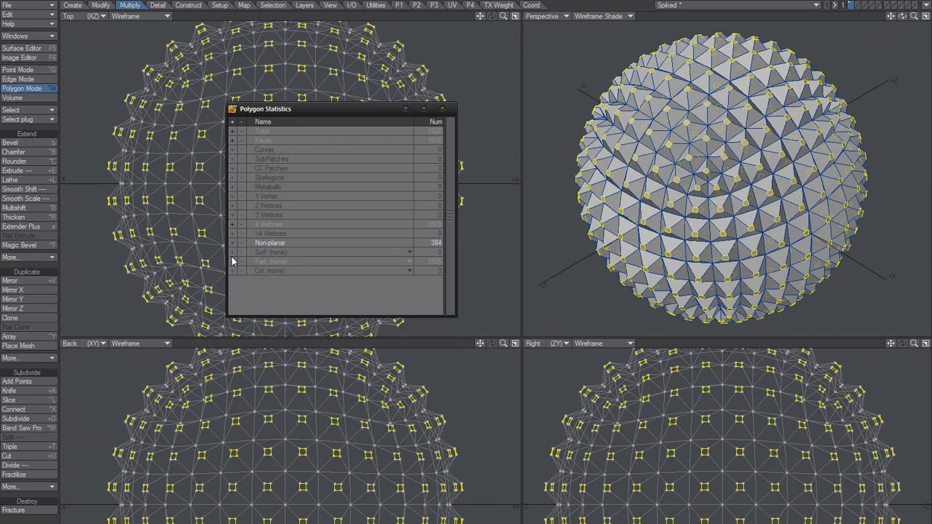
left_click_drag(772, 185, 722, 144, "alt")
key("slash")
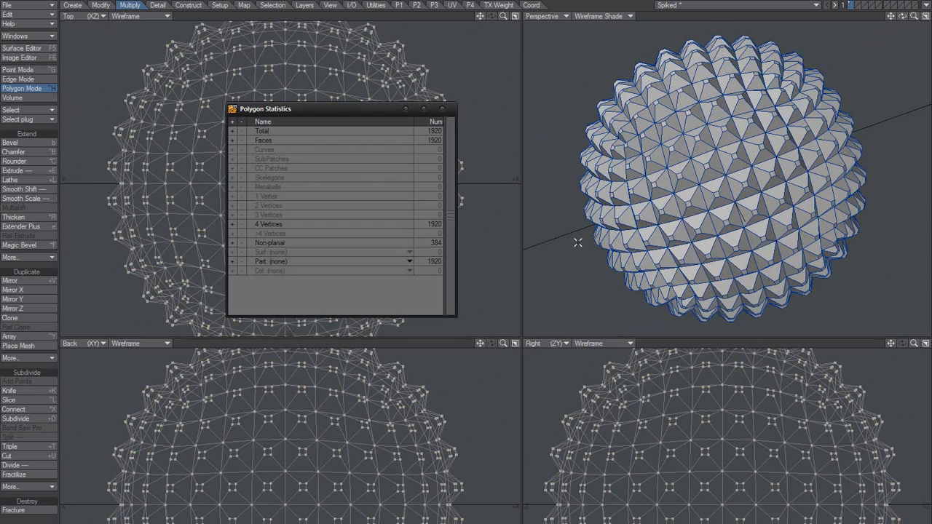
Step: Review the point, edge and polygon statistics, including the category of polygons with 4 vertices
key("ctrl+g")
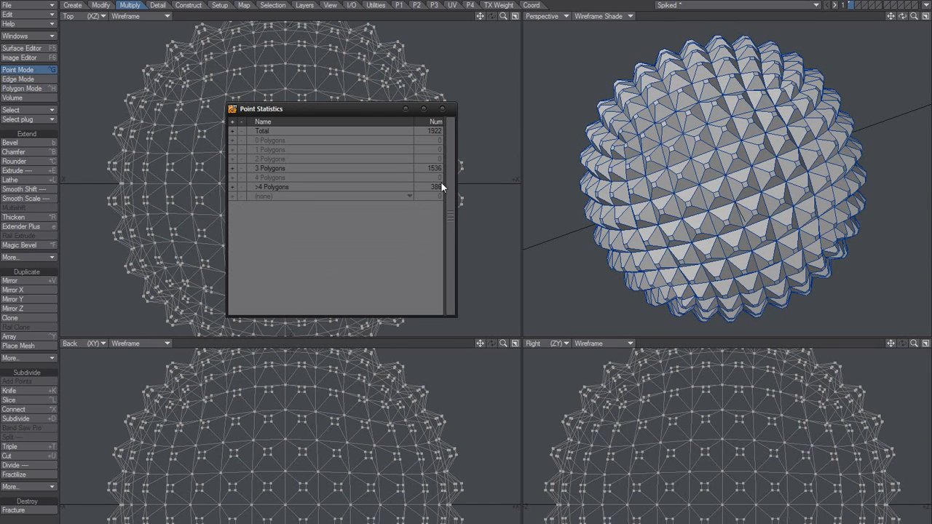
key("space")
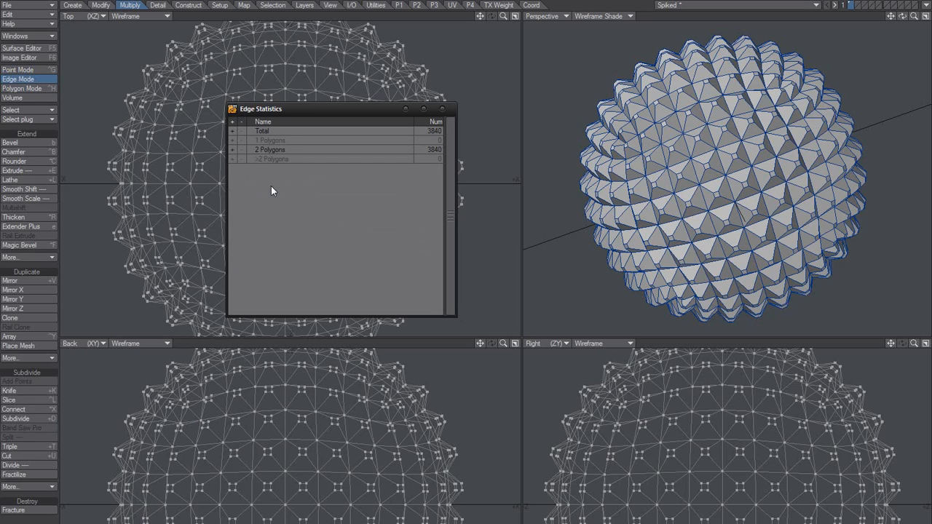
key("space")
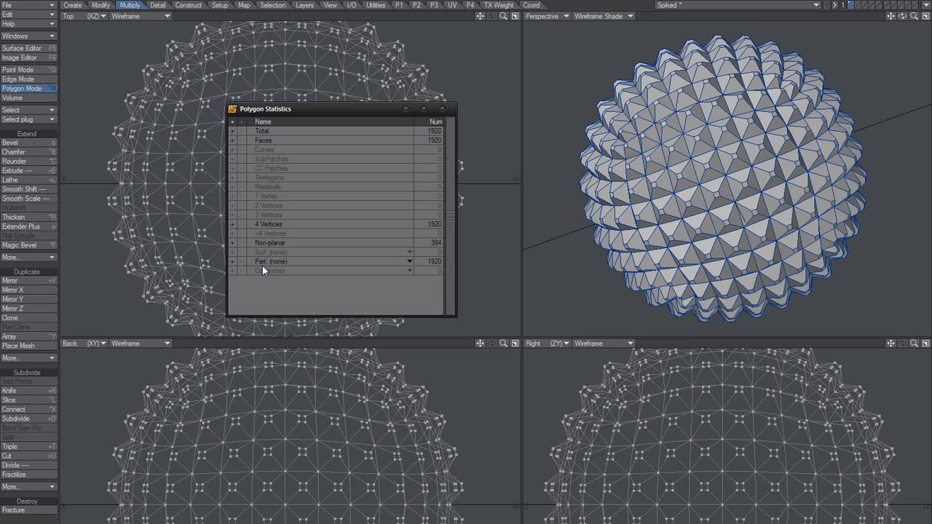
left_click(232, 224)
left_click(238, 224)
Step: Select all points shared by more than four polygons using the point statistics
key("ctrl+g")
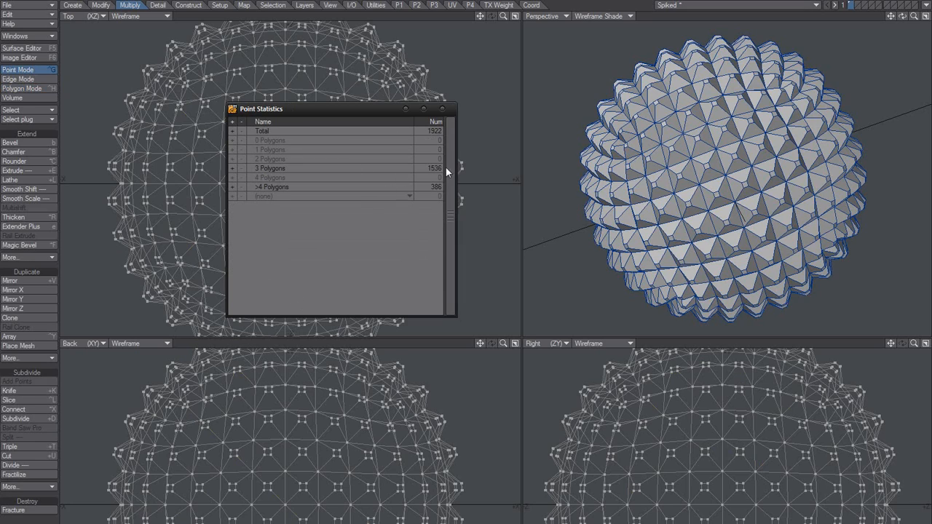
left_click(233, 187)
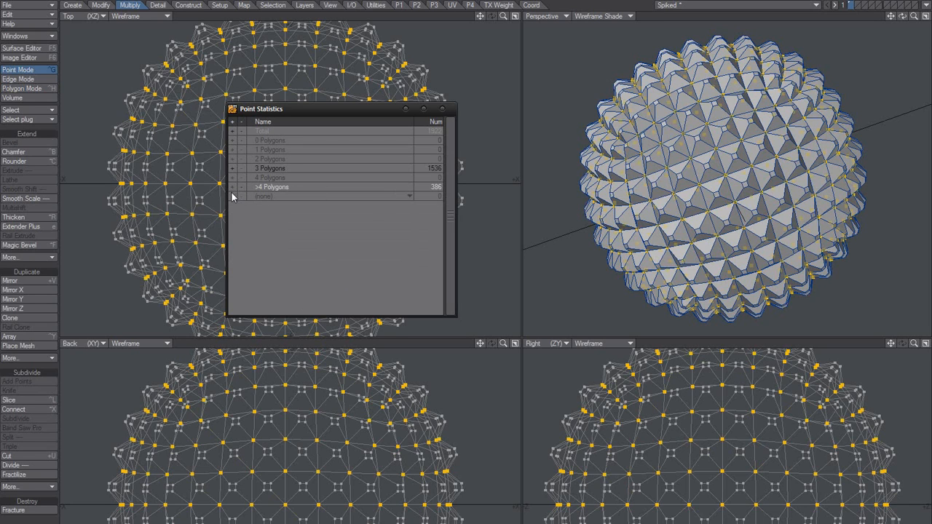
left_click_drag(695, 188, 649, 237, "ctrl+alt")
left_click_drag(649, 237, 725, 188, "alt")
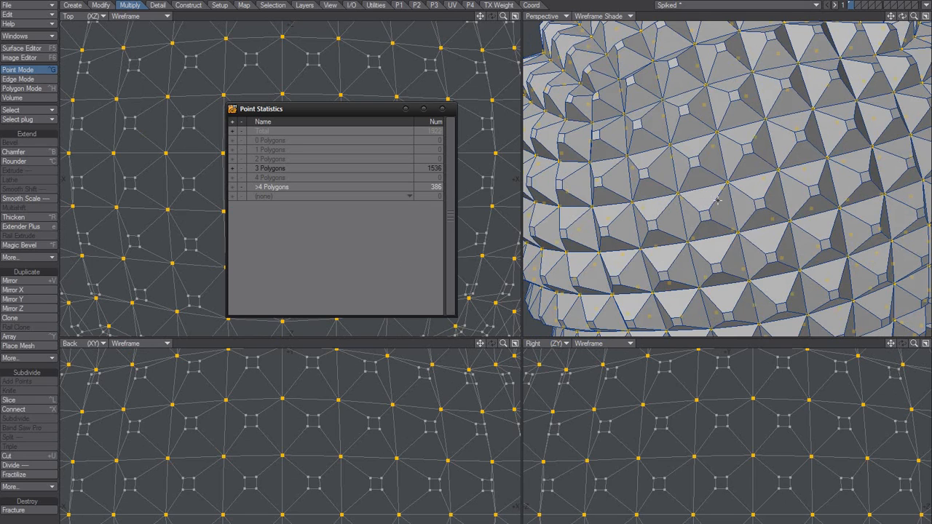
scroll(676, 196, "up", 5)
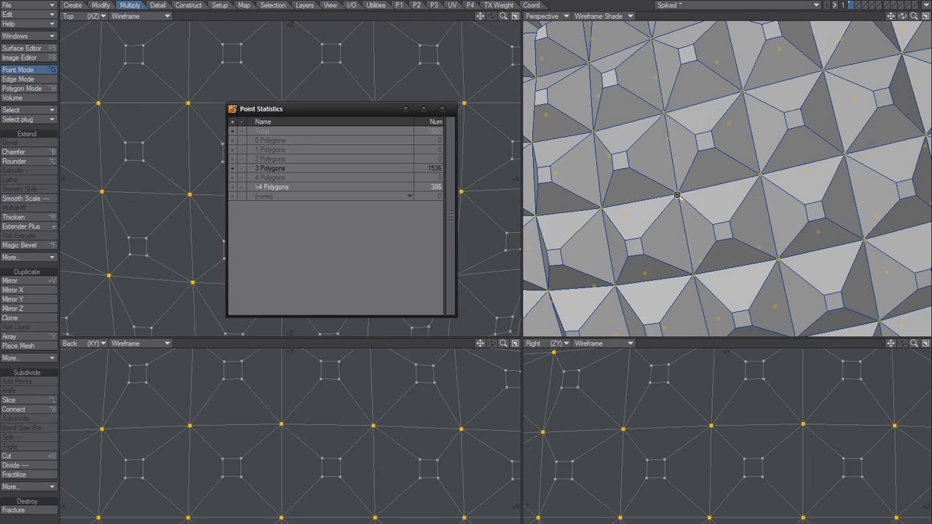
left_click_drag(675, 199, 694, 204, "alt")
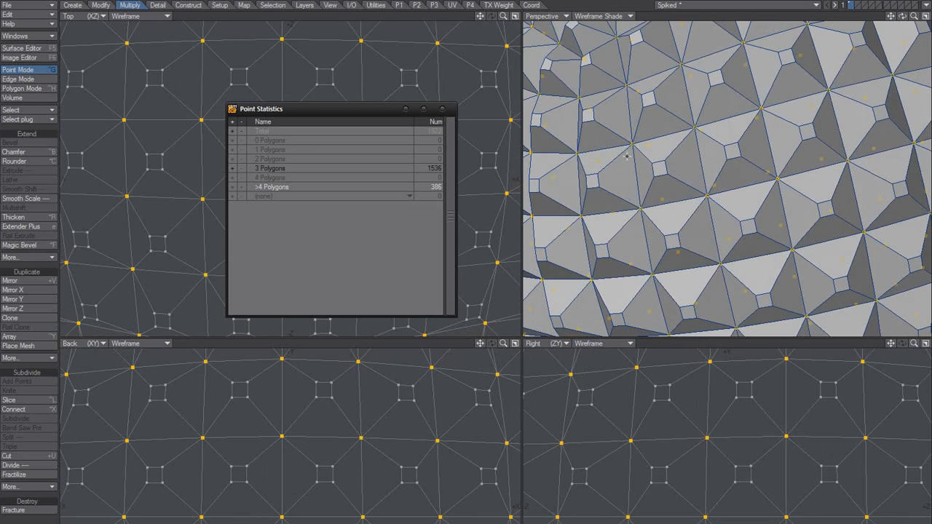
mouse_move(704, 196)
left_mouse_down("ctrl+alt")
mouse_move(697, 201)
mouse_move(704, 197)
left_mouse_up("ctrl+alt")
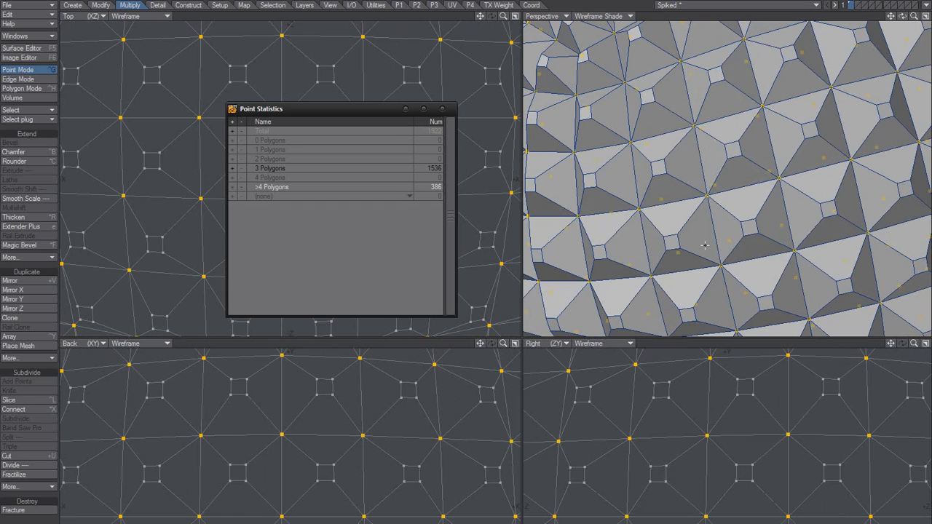
Step: Invert the point selection to the spike-tip corner points and convert it to a polygon selection
key("shift+apostrophe")
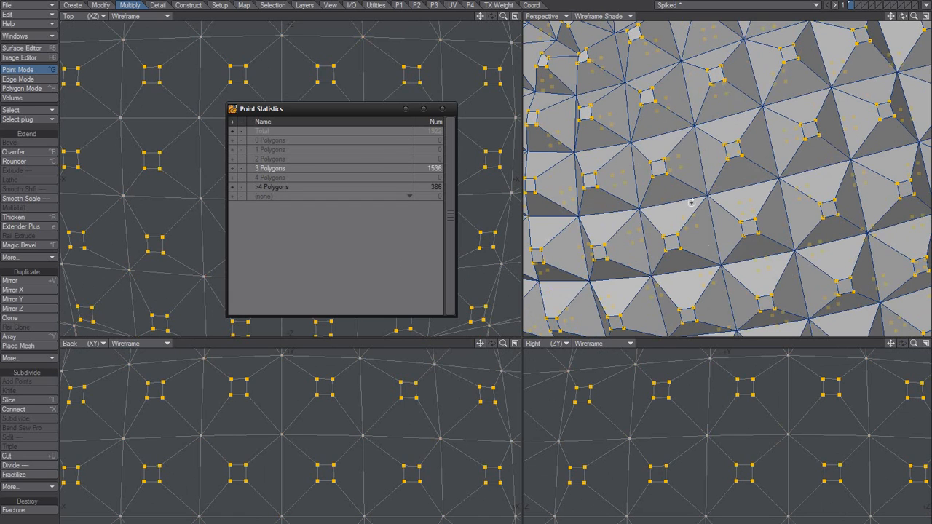
left_click_drag(726, 210, 702, 215, "alt")
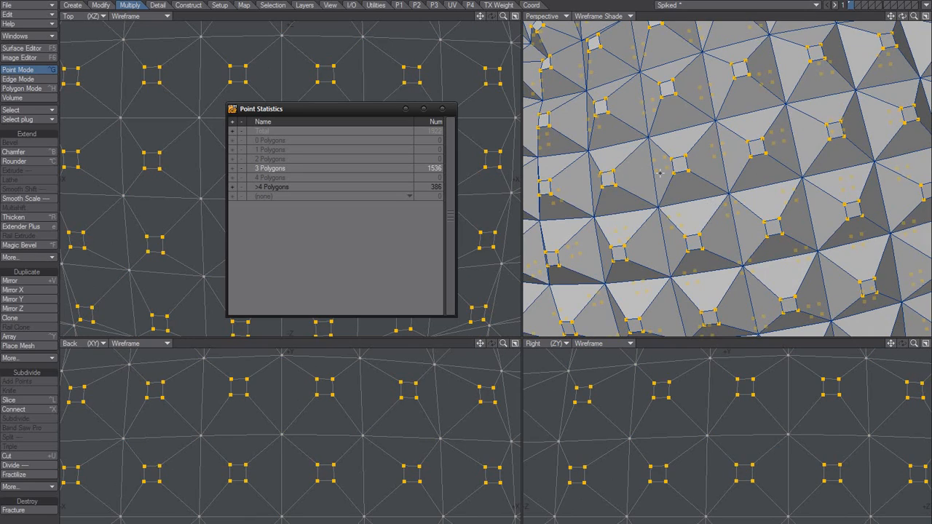
left_click(25, 110)
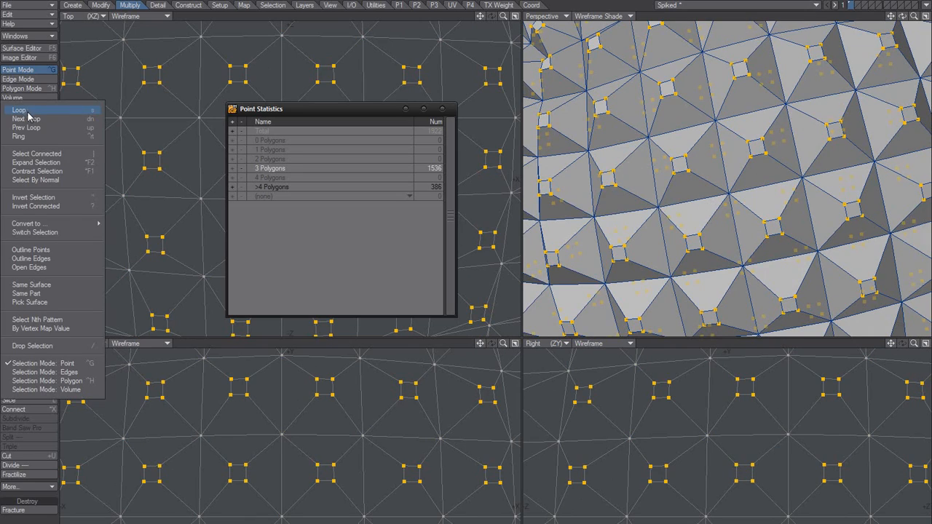
mouse_move(83, 225)
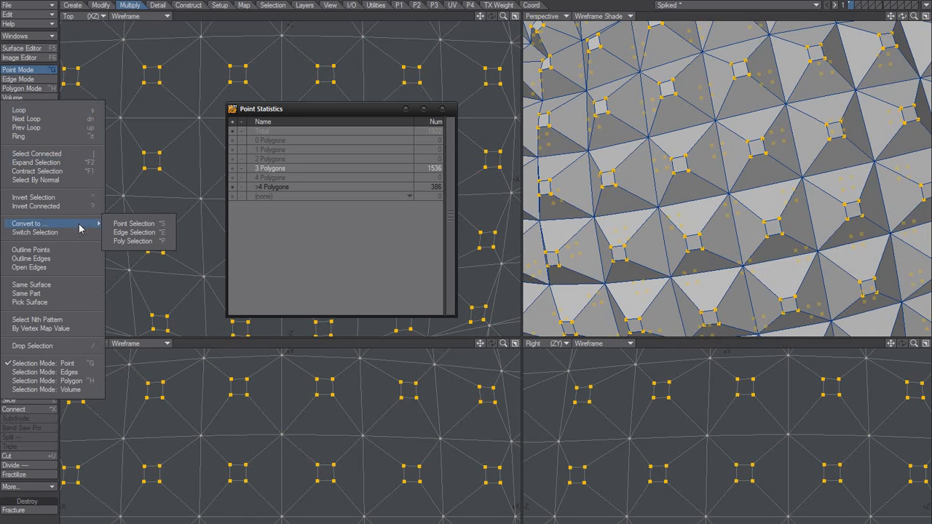
left_click(145, 241)
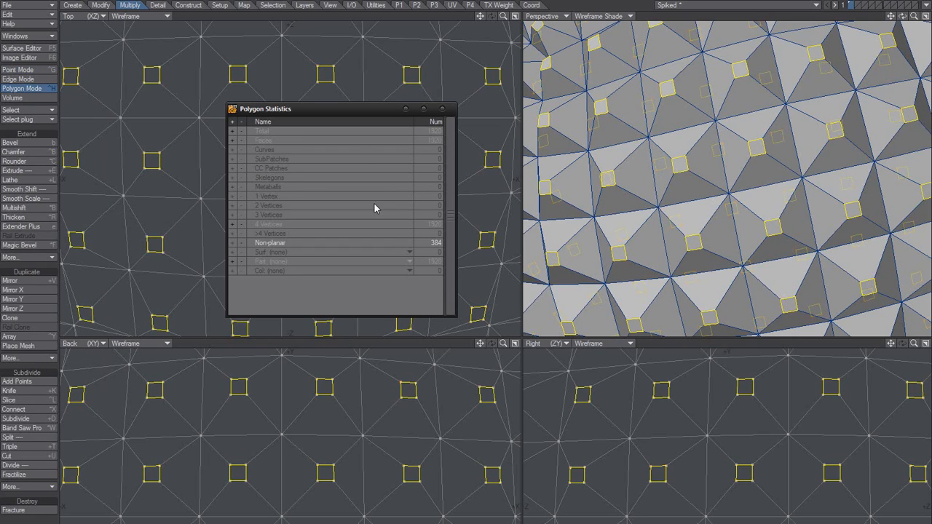
mouse_move(727, 169)
left_mouse_down("ctrl+alt")
mouse_move(707, 177)
mouse_move(721, 174)
mouse_move(713, 166)
left_mouse_up("ctrl+alt")
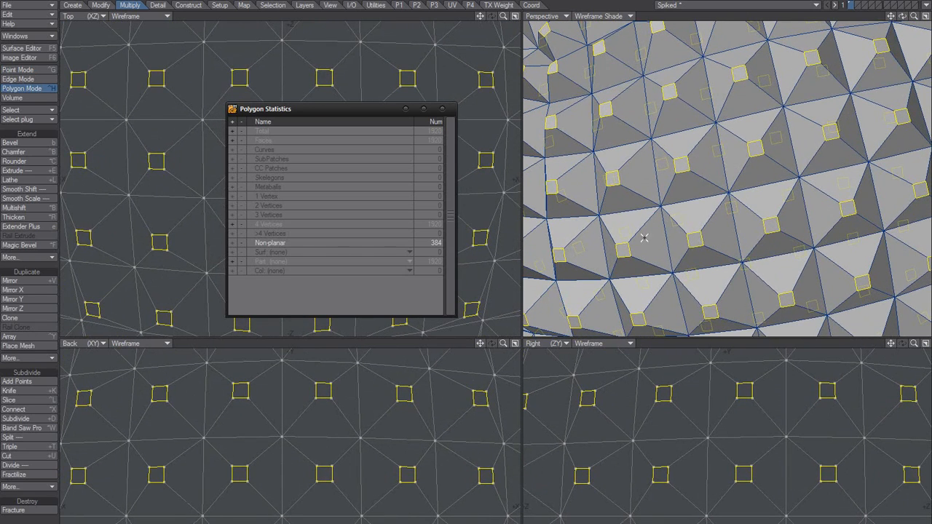
Step: Assign the selected cap polygons a new surface named Top with a darker colour, and clear the selection
key("q")
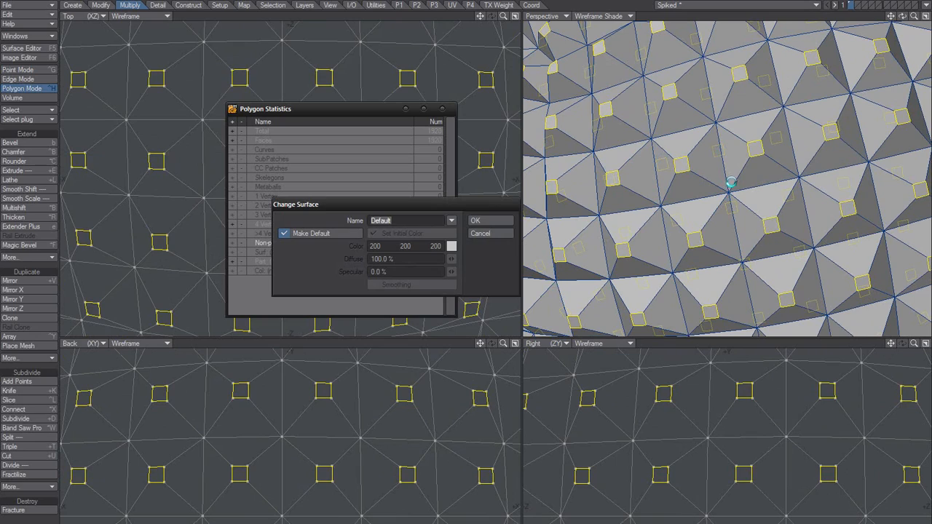
left_click(324, 233)
left_click(324, 233)
type("Top")
key("Tab")
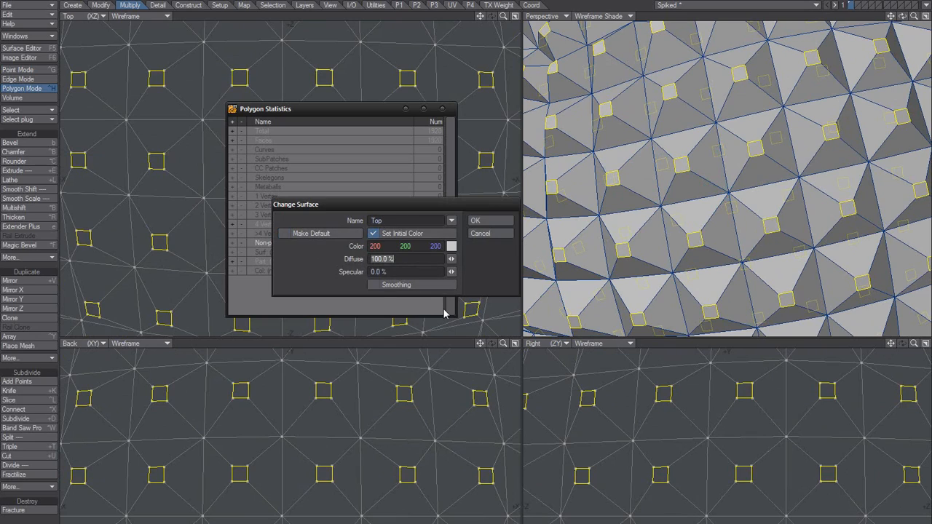
right_click(438, 248)
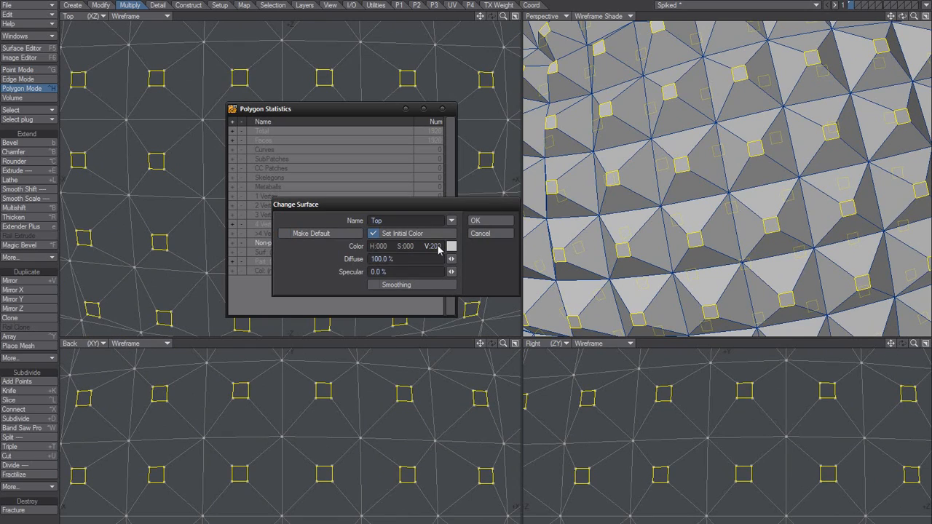
left_click_drag(438, 247, 358, 247)
left_click(482, 220)
key("/")
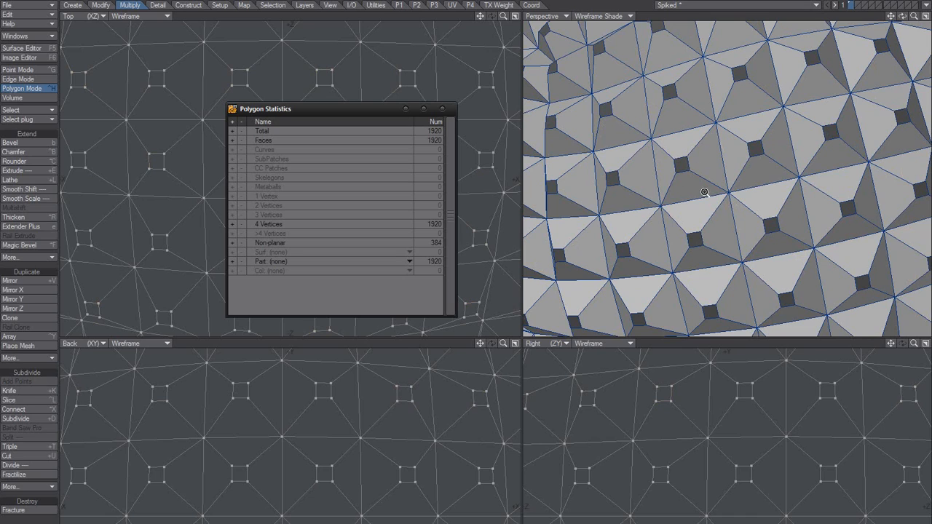
Step: Choose the Top surface in the polygon statistics and select all polygons assigned to it
left_click_drag(705, 192, 736, 189, "ctrl+alt")
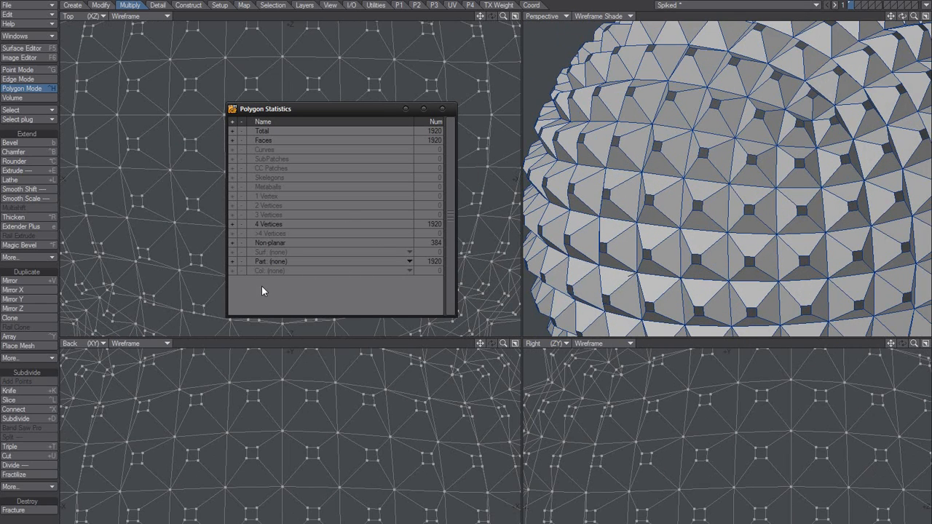
key("ctrl+g")
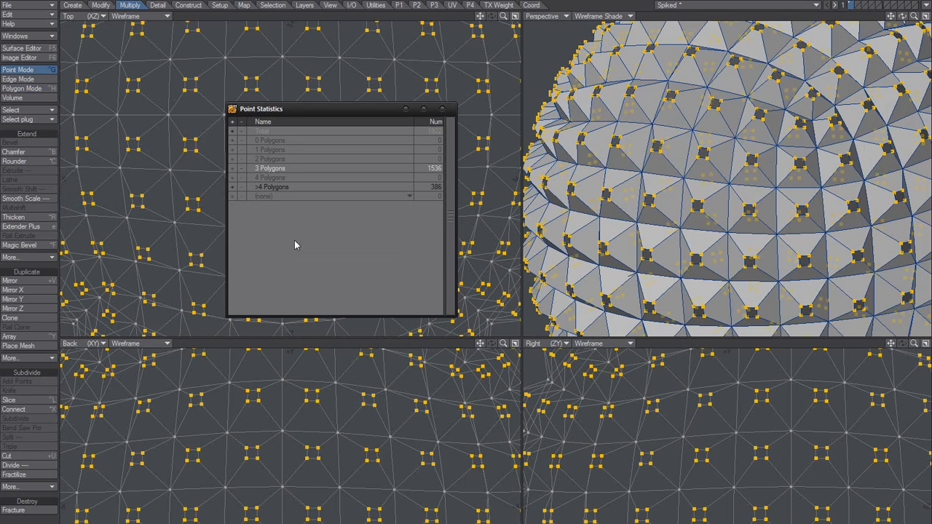
key("ctrl+h")
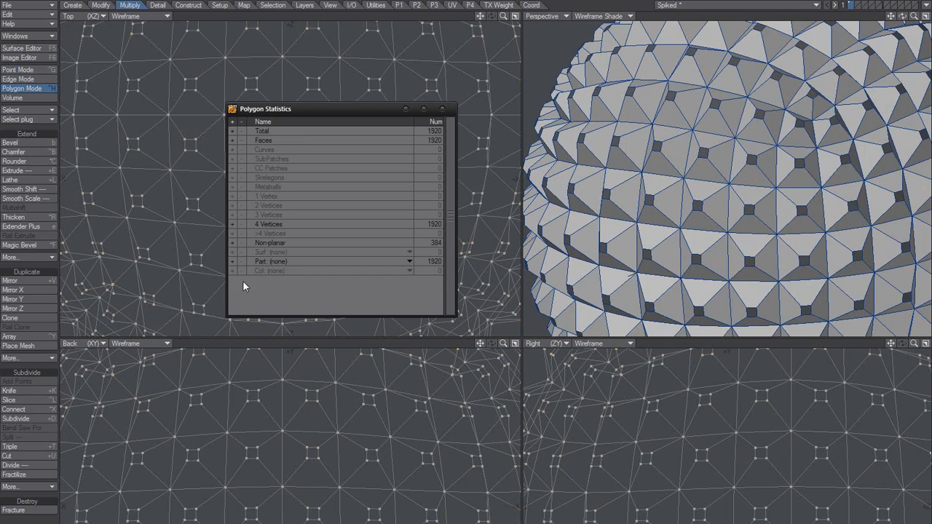
left_click(273, 252)
left_click(285, 262)
left_click(232, 252)
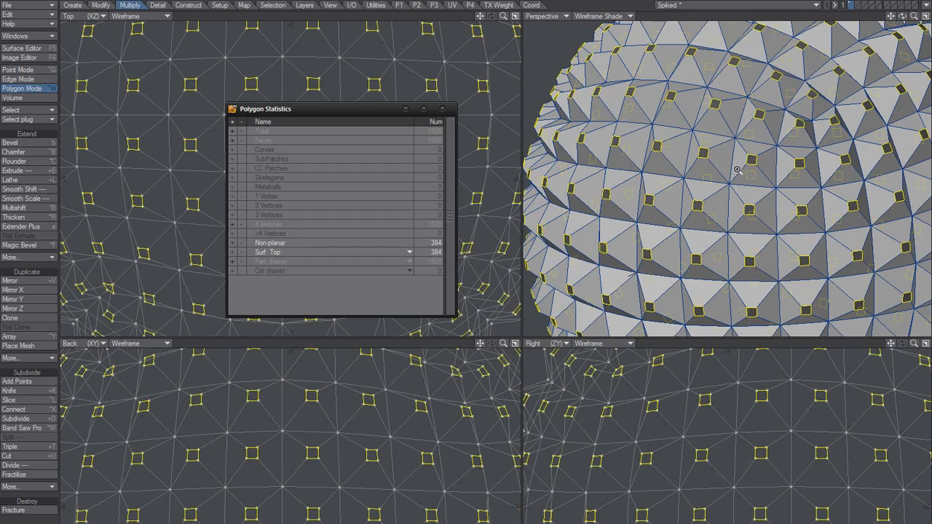
left_click_drag(764, 174, 621, 204, "ctrl+alt")
left_click_drag(691, 187, 676, 209, "alt")
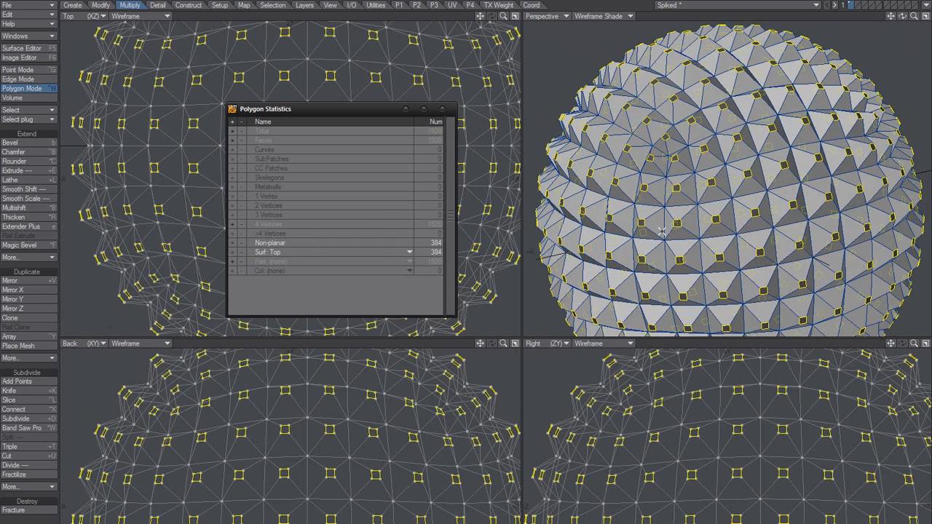
Step: Save the selected corner points of the caps as a point selection set named 1, and clear the selection
key("ctrl+g")
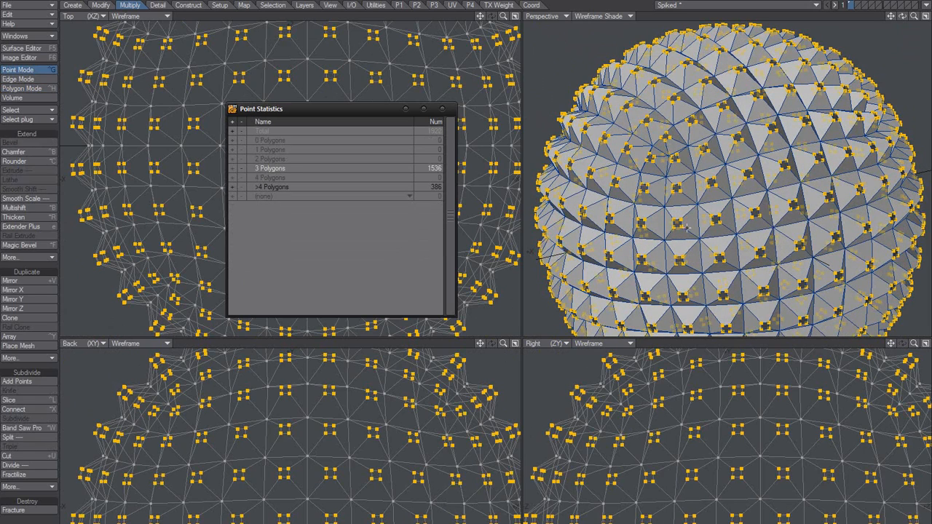
left_click_drag(687, 228, 681, 192, "alt+shift")
left_click_drag(681, 192, 678, 206, "alt")
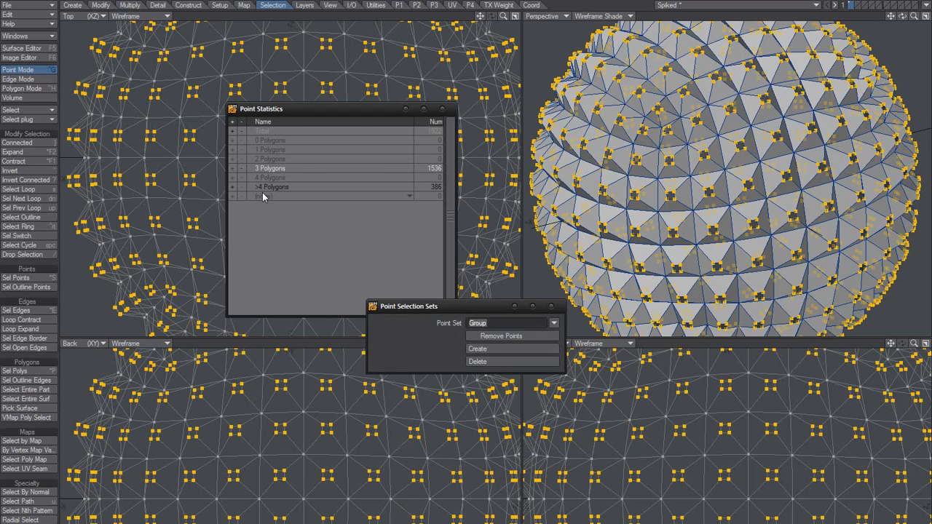
left_click(552, 306)
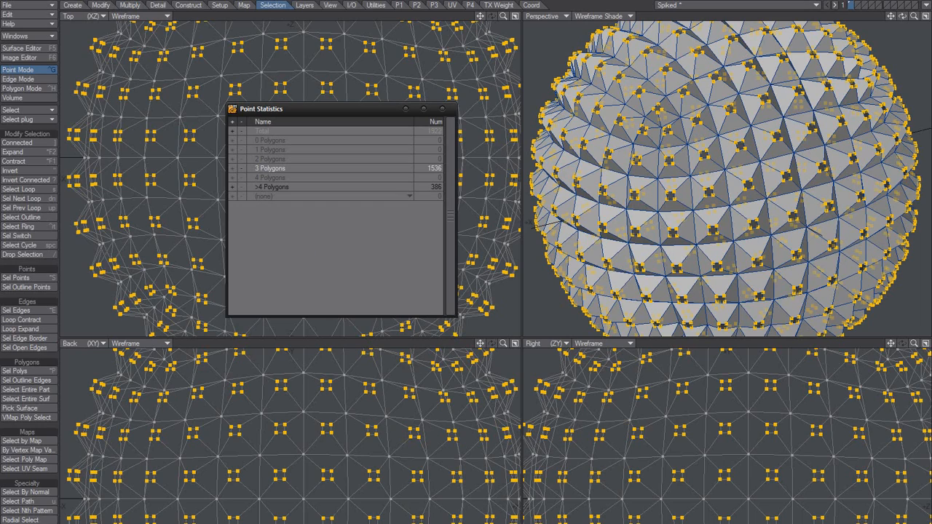
left_click(686, 523)
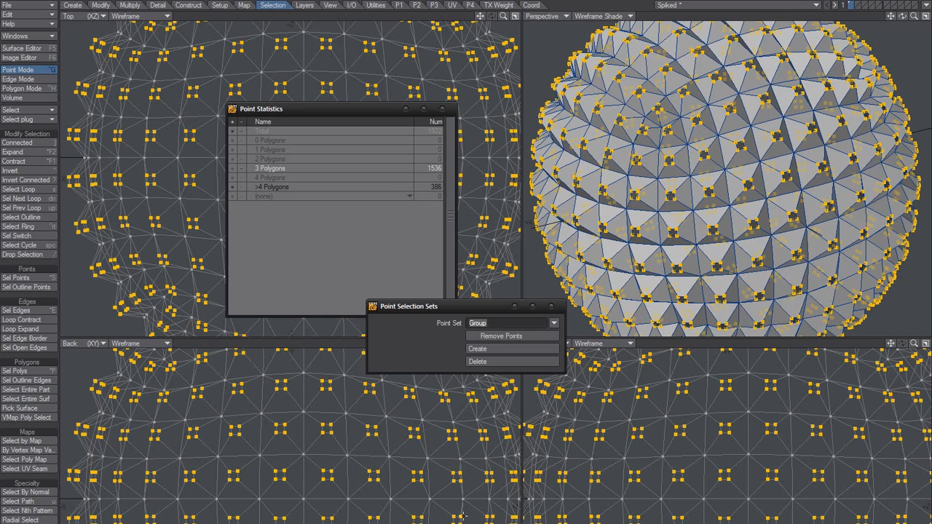
type("1")
key("Return")
key("slash")
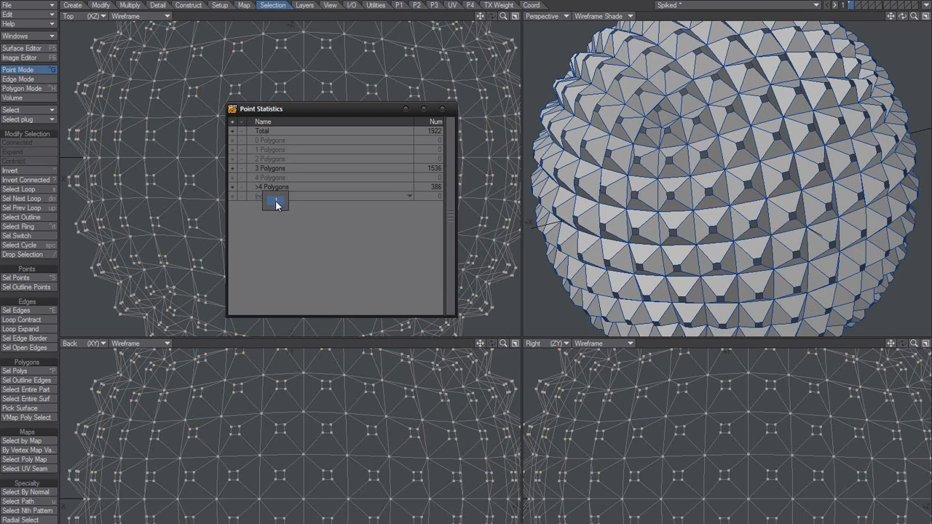
Step: Recall the cap corner points through selection set 1 in the point statistics, and clear the selection
left_click(278, 196)
left_click(233, 196)
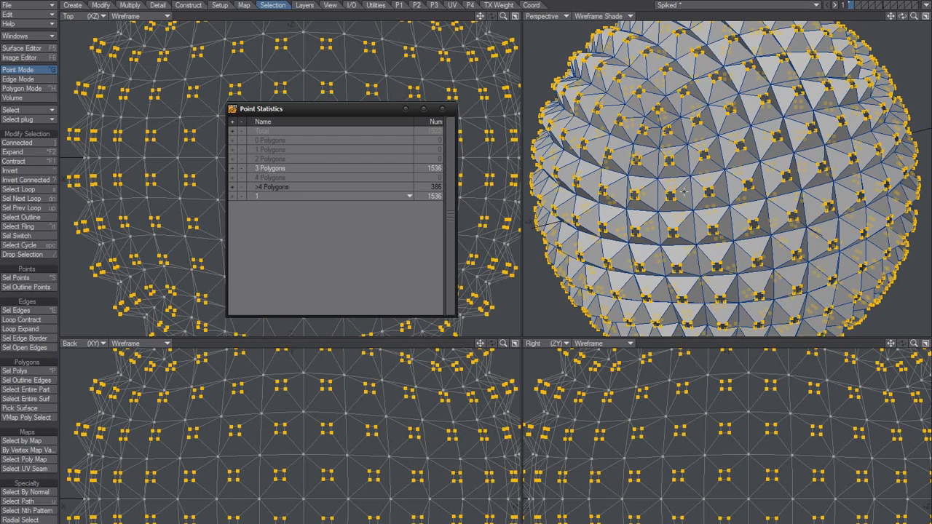
key("/")
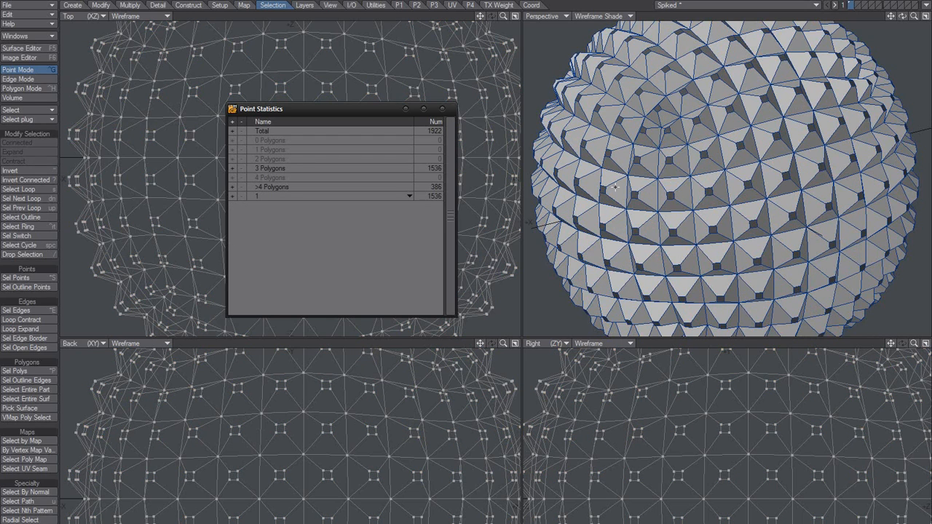
left_click_drag(709, 192, 678, 205, "alt")
key(".")
key(".")
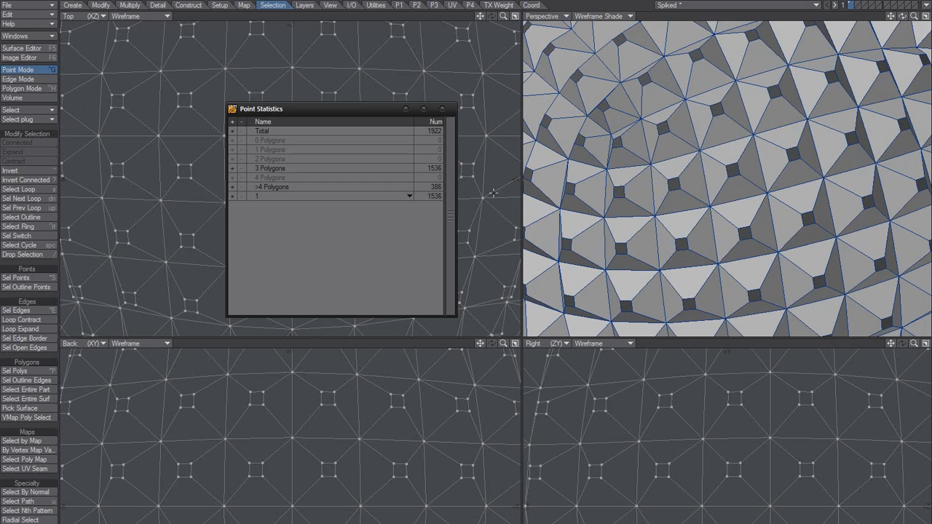
left_click(232, 187)
mouse_move(640, 192)
left_mouse_down("alt")
mouse_move(667, 167)
mouse_move(673, 196)
mouse_move(604, 180)
mouse_move(629, 197)
left_mouse_up("alt")
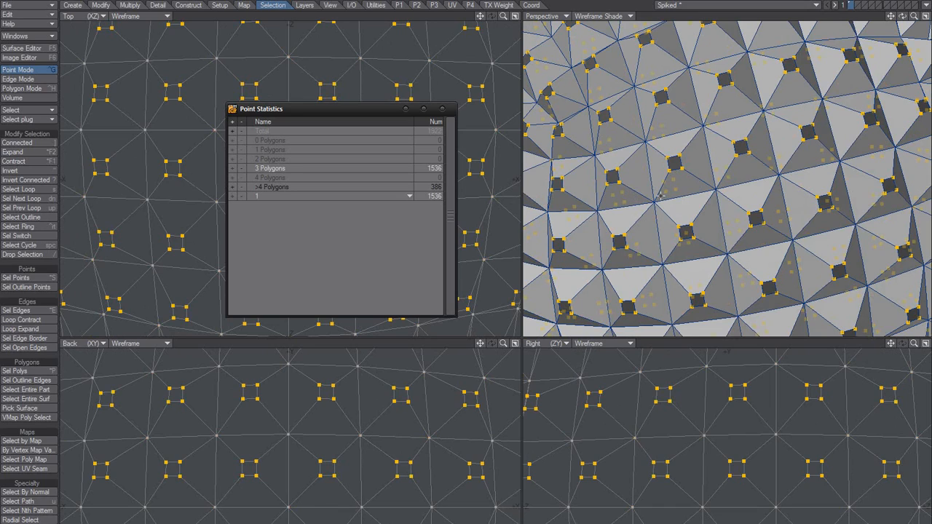
key("/")
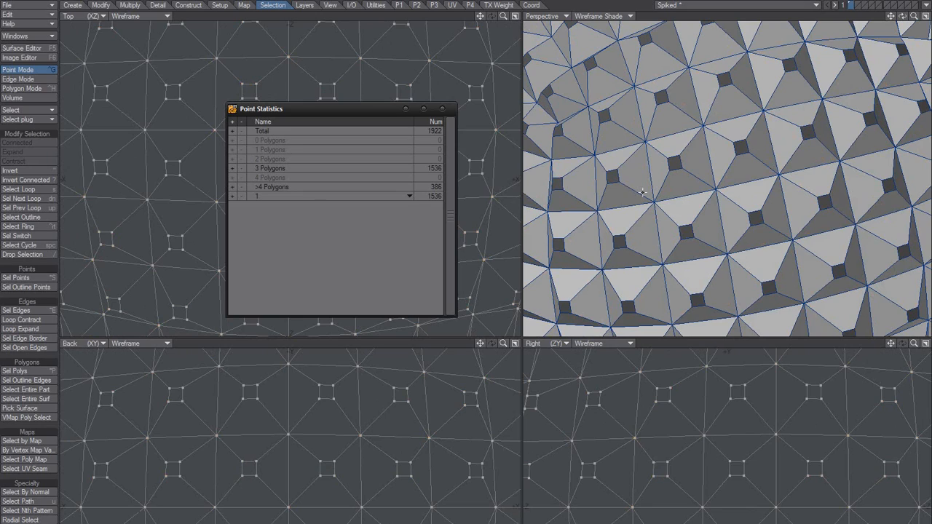
Step: Return to polygon selection, pick the side faces of a single spike, and clear the selection
key("space")
key("space")
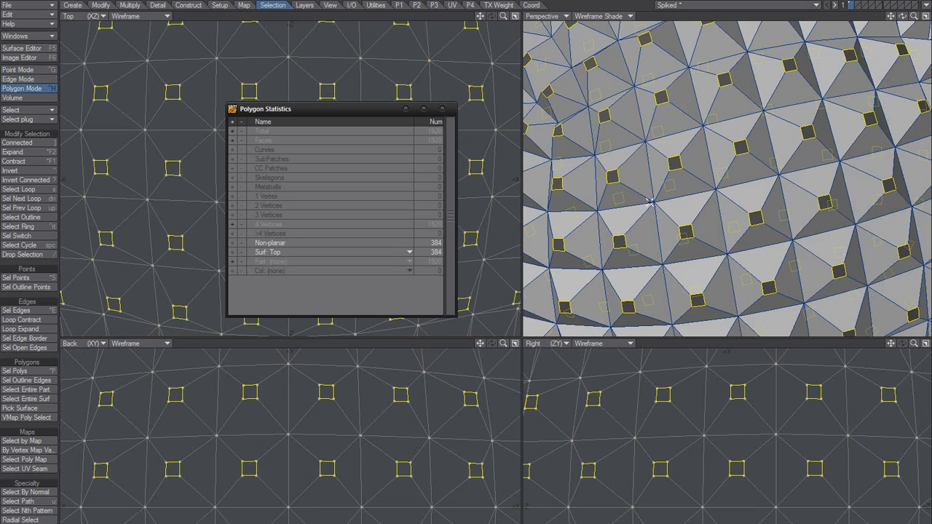
key("slash")
left_click_drag(639, 179, 616, 197)
key("slash")
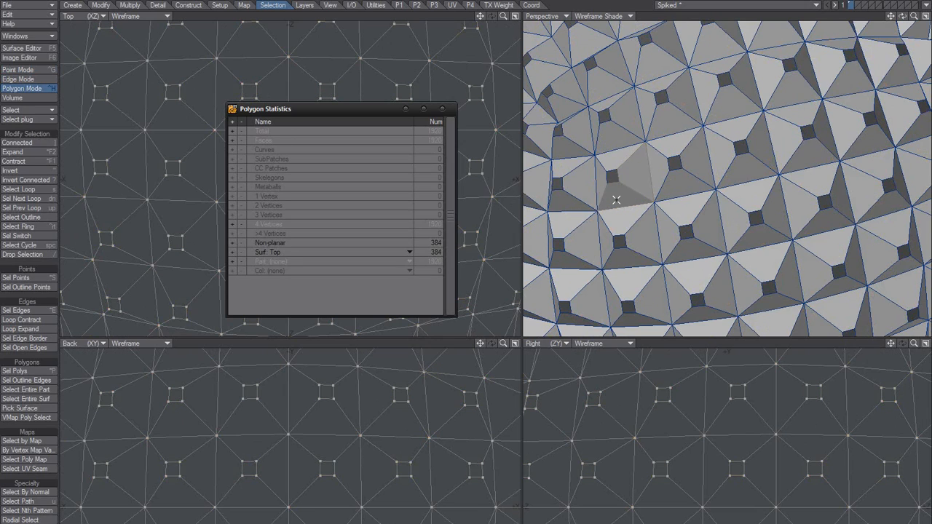
left_click(616, 198)
key("slash")
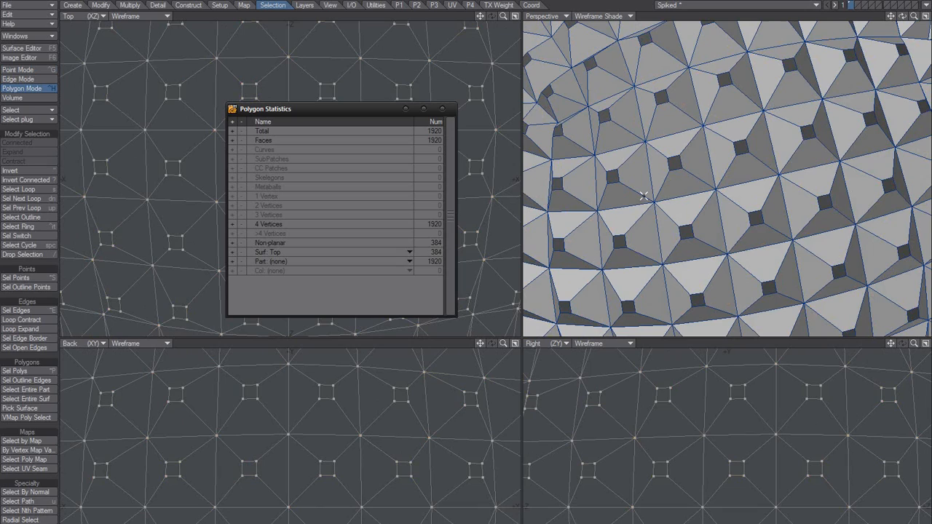
Step: Inset the spike side faces, everything except the non-planar caps, to add an edge loop around each spike
left_click(232, 242)
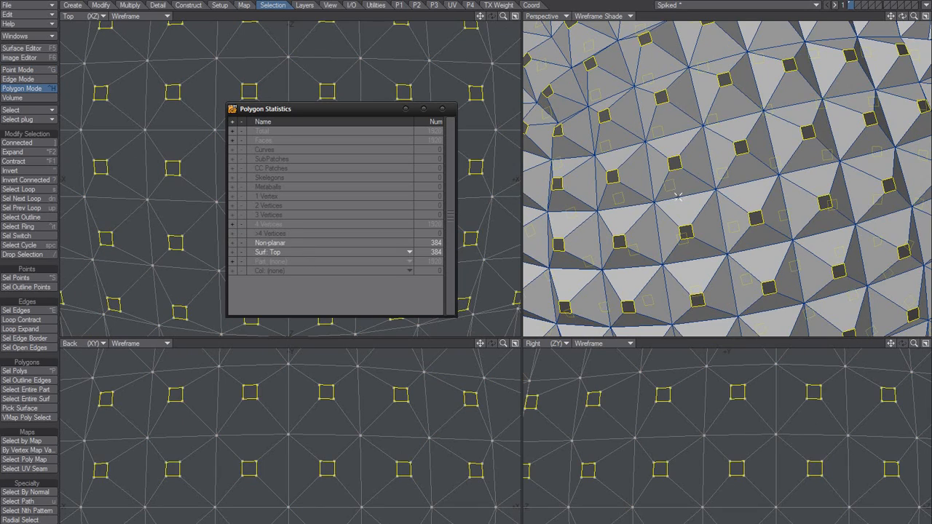
key("quotedbl")
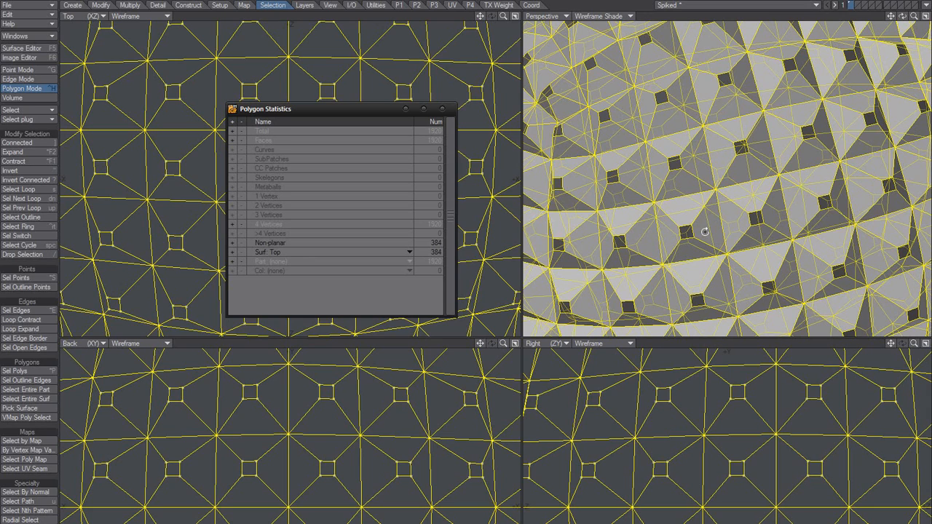
left_click_drag(706, 229, 706, 230, "alt")
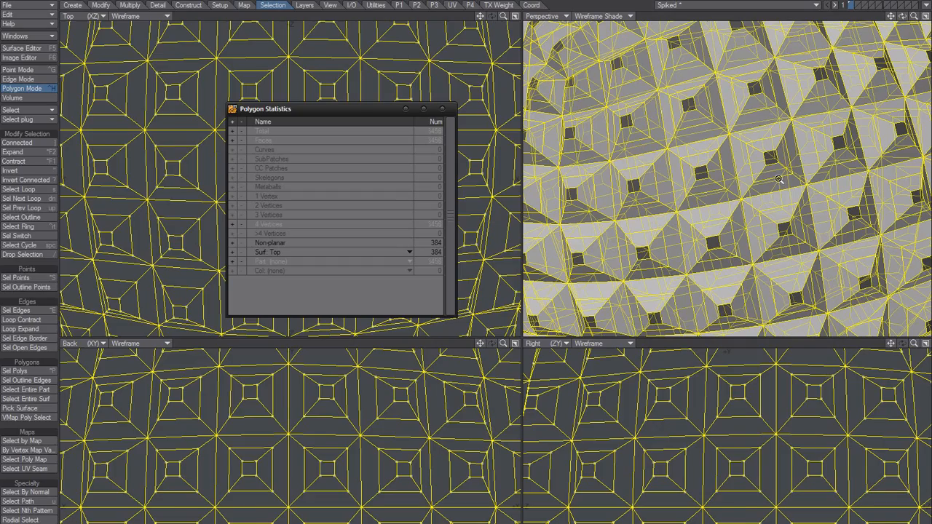
Step: Save the new edge-loop points around the spikes as a point selection set named 2, and clear the selection
key("a")
left_click_drag(784, 179, 718, 197, "alt+shift")
left_click_drag(659, 208, 698, 237, "ctrl+alt")
mouse_move(697, 237)
left_mouse_down("alt")
mouse_move(686, 247)
mouse_move(702, 233)
mouse_move(690, 229)
left_mouse_up("alt")
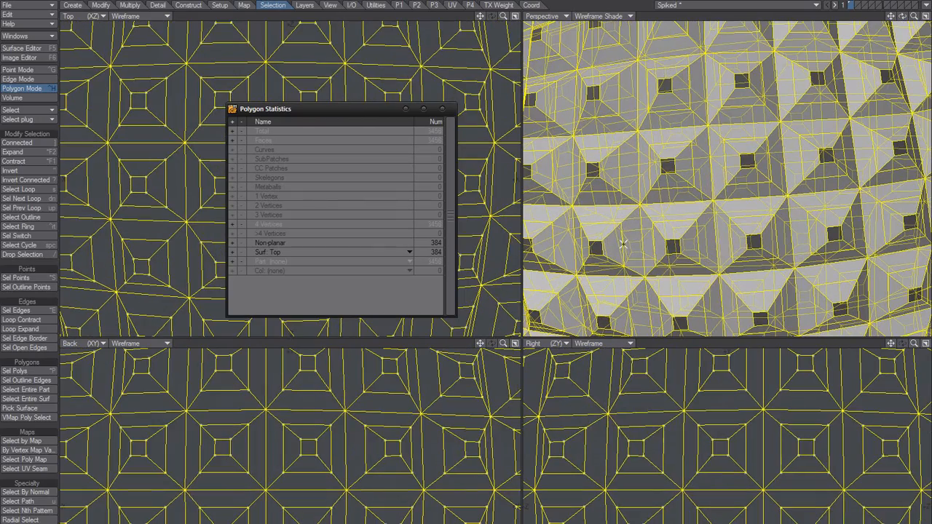
key("ctrl+g")
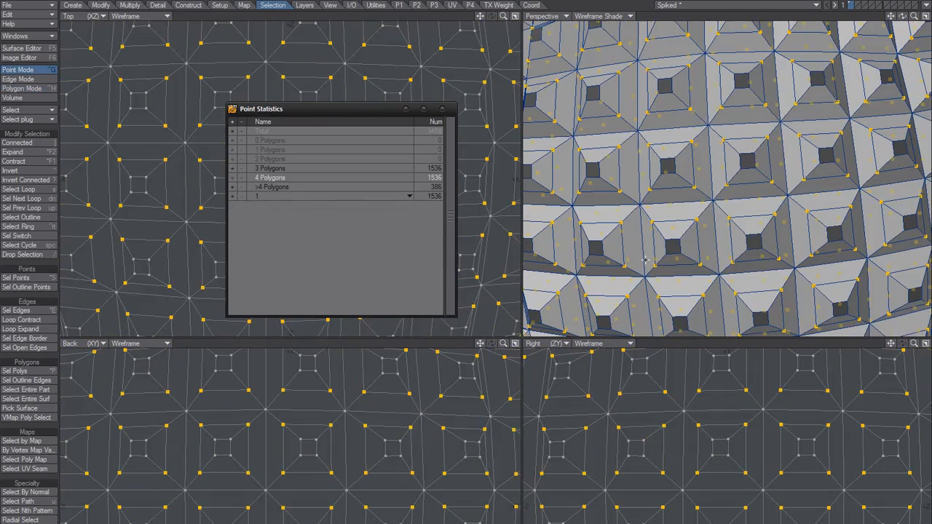
left_click_drag(685, 245, 650, 250, "ctrl+alt")
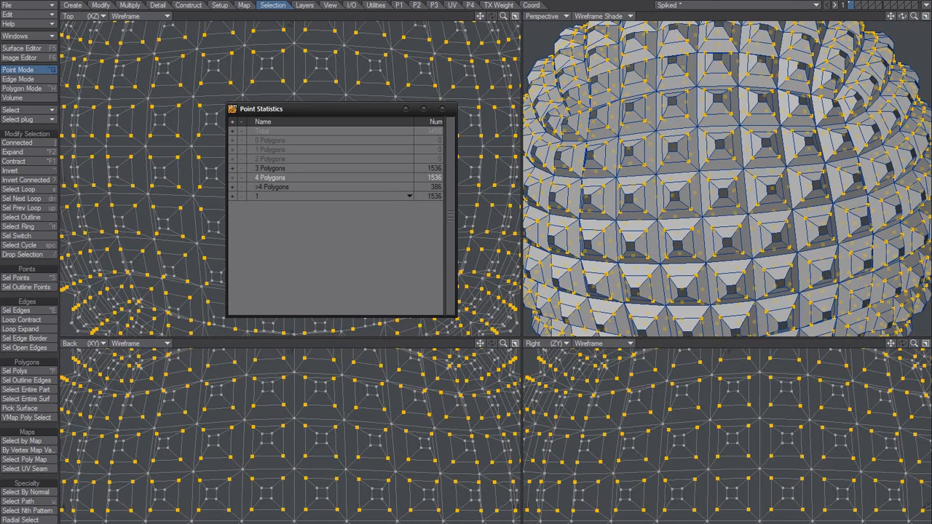
key("shift+s")
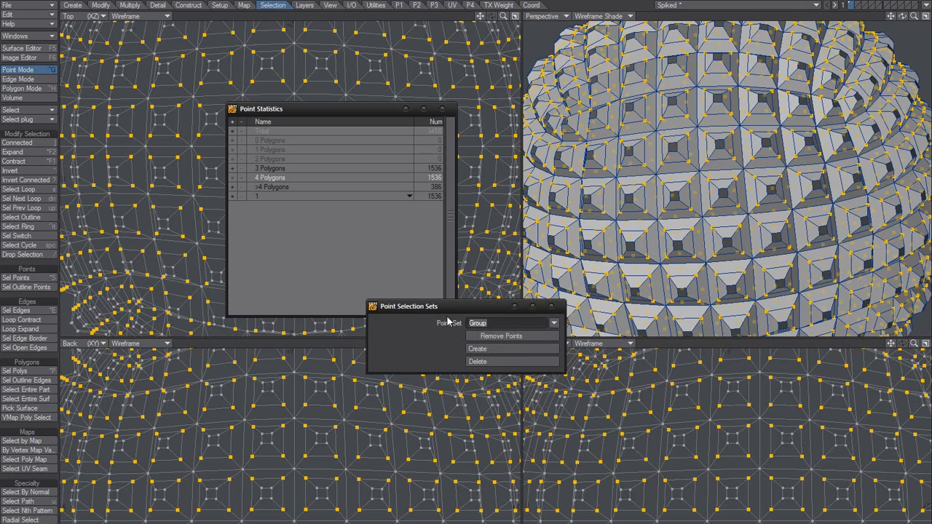
left_click_drag(472, 306, 469, 246)
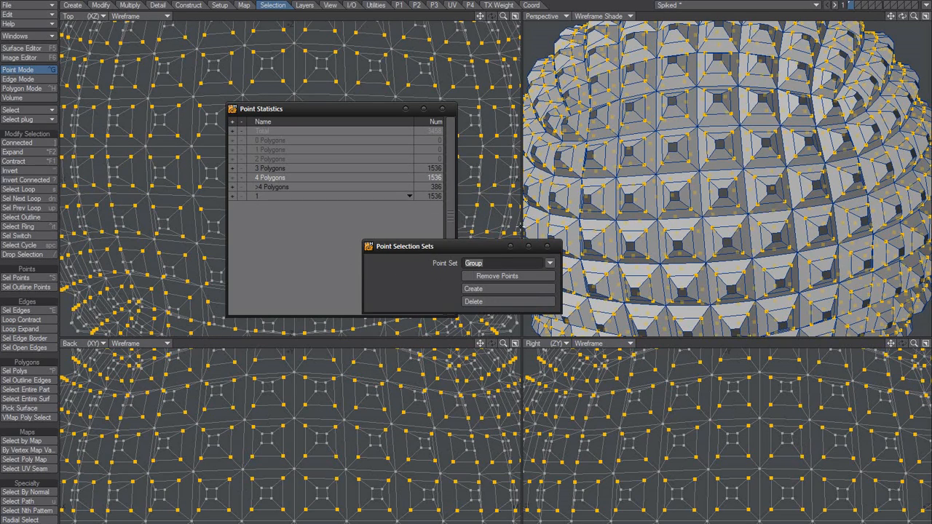
type("2")
left_click(480, 290)
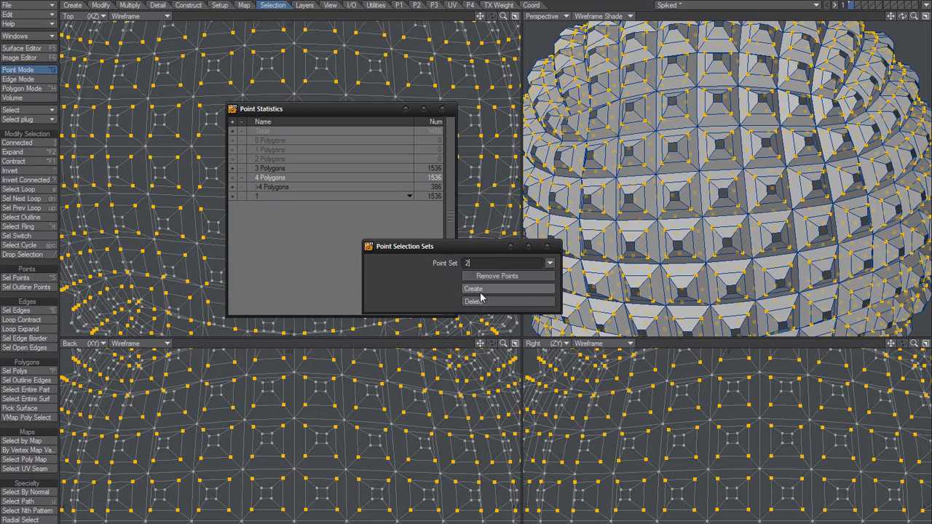
left_click(547, 246)
key("/")
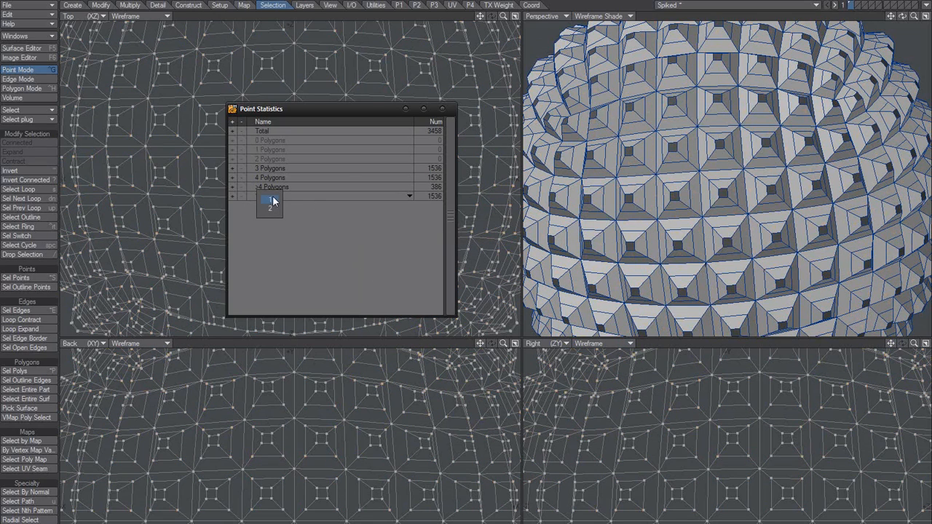
Step: Recall the edge-loop points through selection set 2 in the point statistics, and clear the selection
left_click(270, 208)
left_click(234, 196)
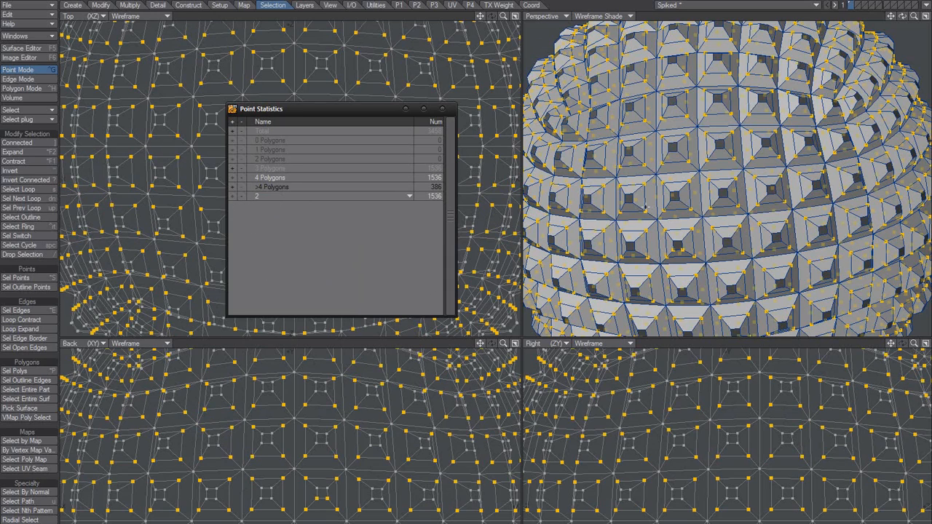
key("slash")
scroll(659, 207, "up", 2)
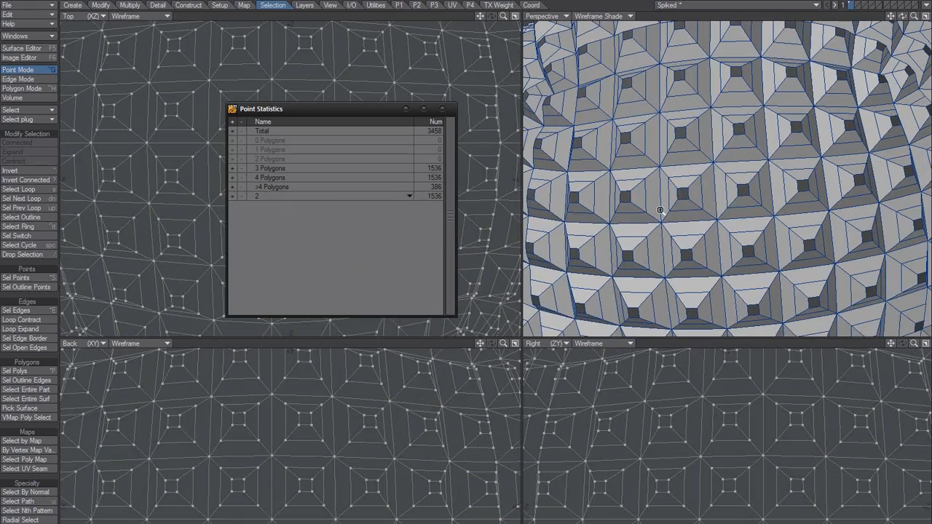
left_click_drag(662, 210, 680, 249, "alt")
scroll(673, 215, "up", 2)
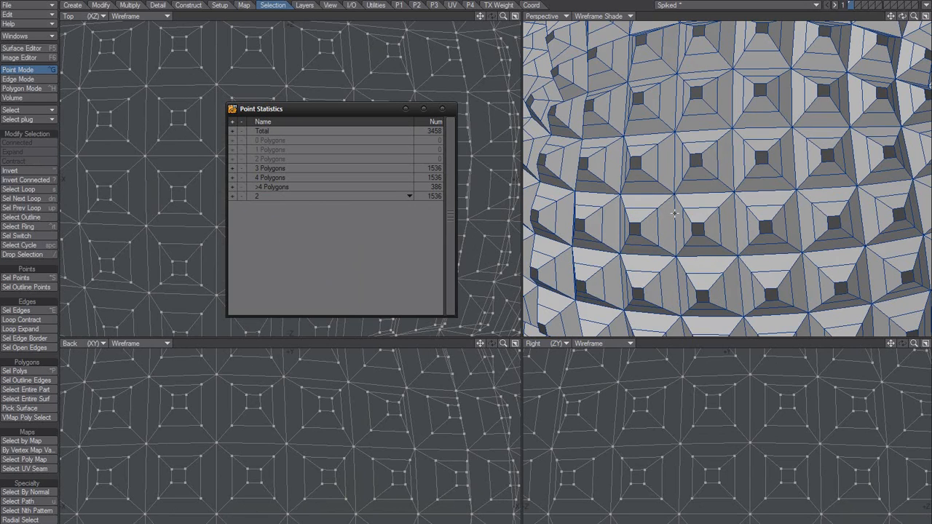
Step: Switch to polygon selection, pick a few of the outer faces around a single spike, and clear the selection
key("space")
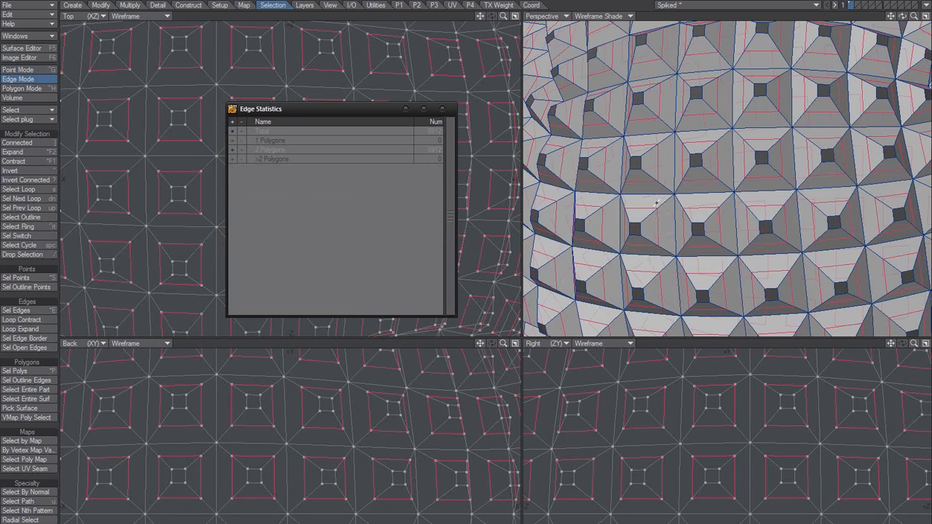
key("space")
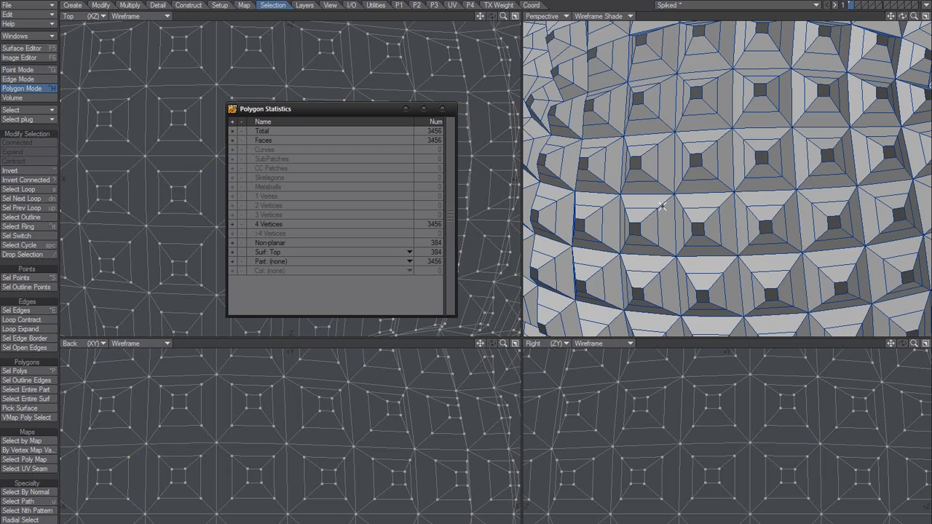
left_click(668, 228)
left_click(668, 228)
left_click(667, 228)
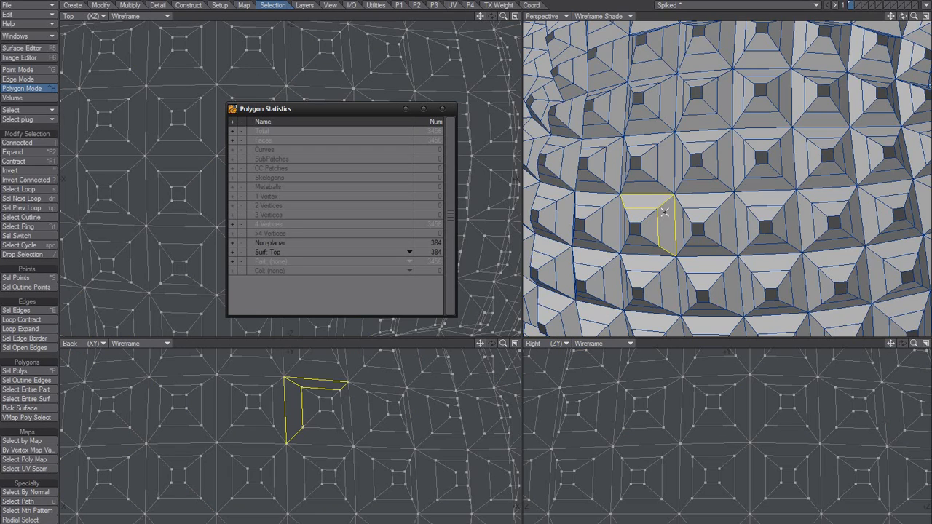
left_click(665, 226)
left_click_drag(642, 201, 670, 234)
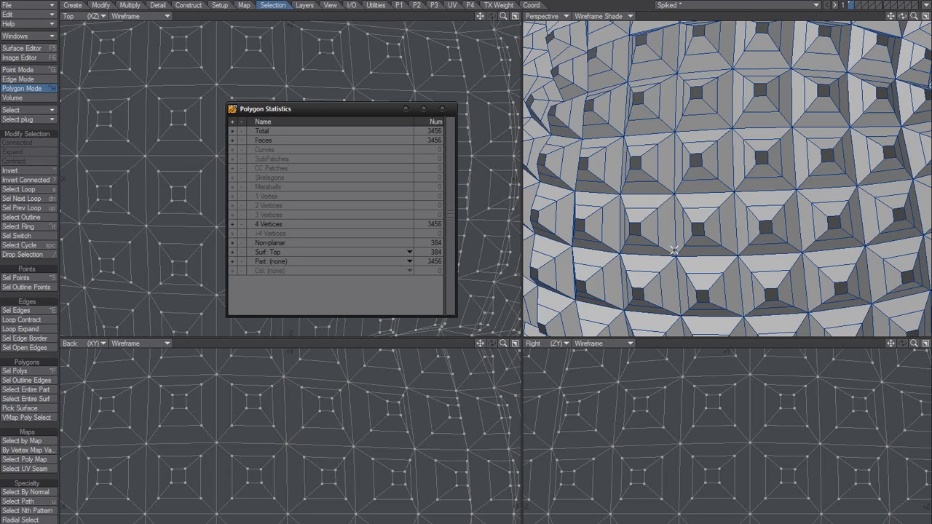
Step: Pick the cap polygon of the same spike and deselect it
left_click(636, 227)
left_click(635, 228)
left_click(633, 228)
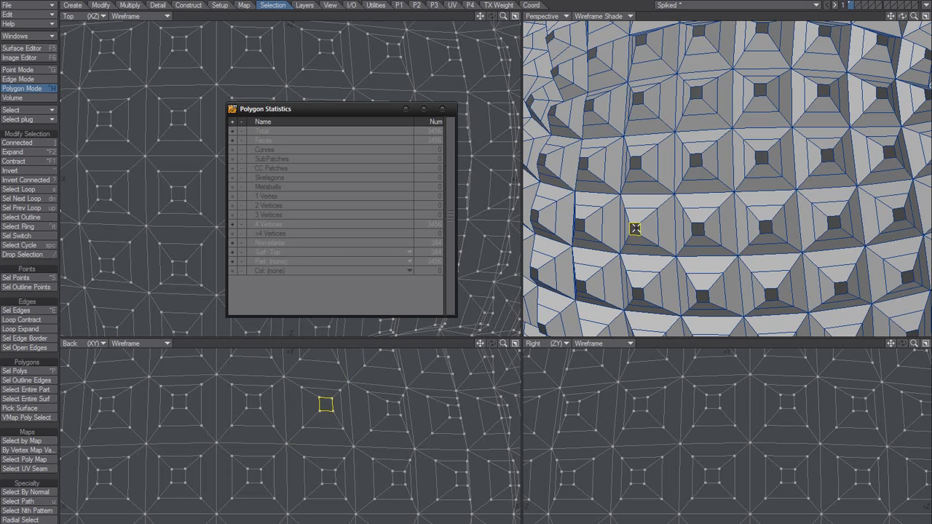
left_click(635, 229)
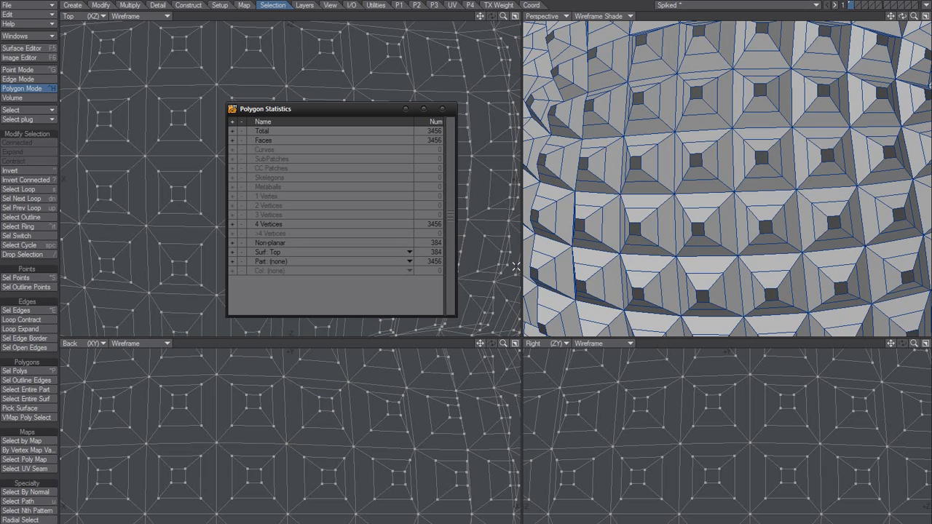
Step: Select the cap polygons through surface Top in the statistics and expand outward twice to reach the outer base faces around every spike
left_click(249, 253)
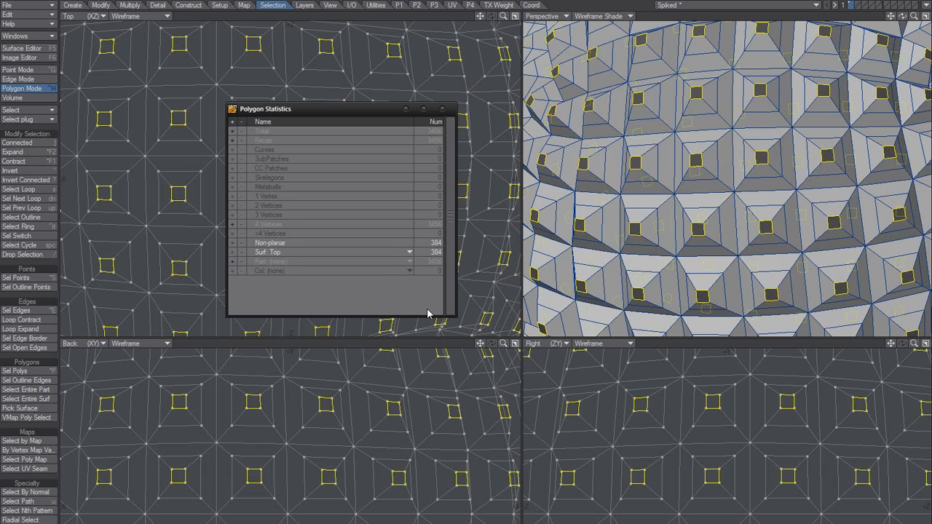
key("ctrl+F2")
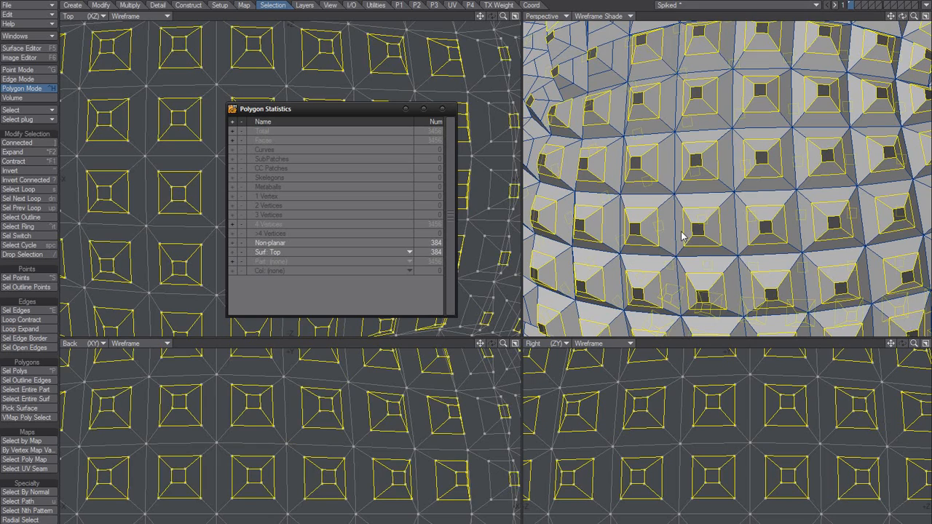
key("ctrl+F2")
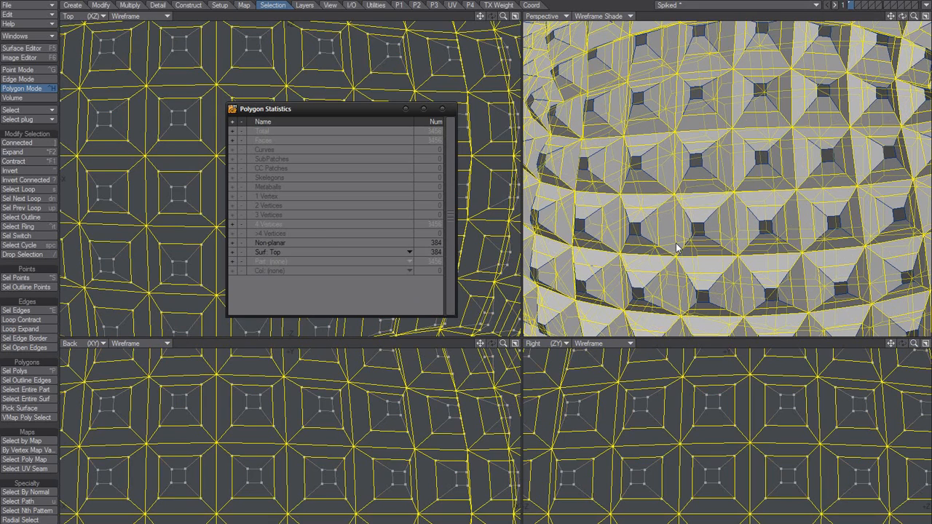
Step: Assign the selected outer faces a new surface named Bot with a purple colour of 158, 062, 255
key("q")
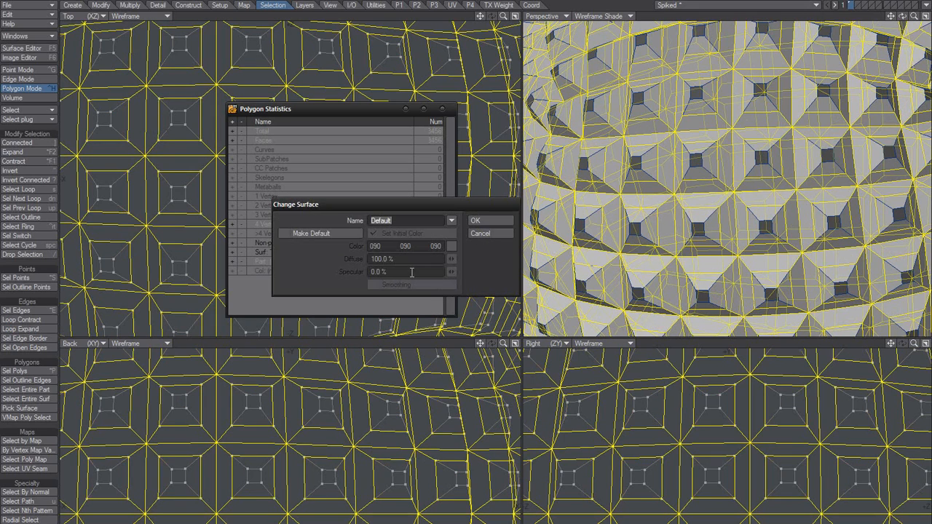
left_click(452, 221)
left_click(453, 239)
left_click(394, 223)
left_click_drag(399, 222, 336, 231)
type("Bot")
key("Tab")
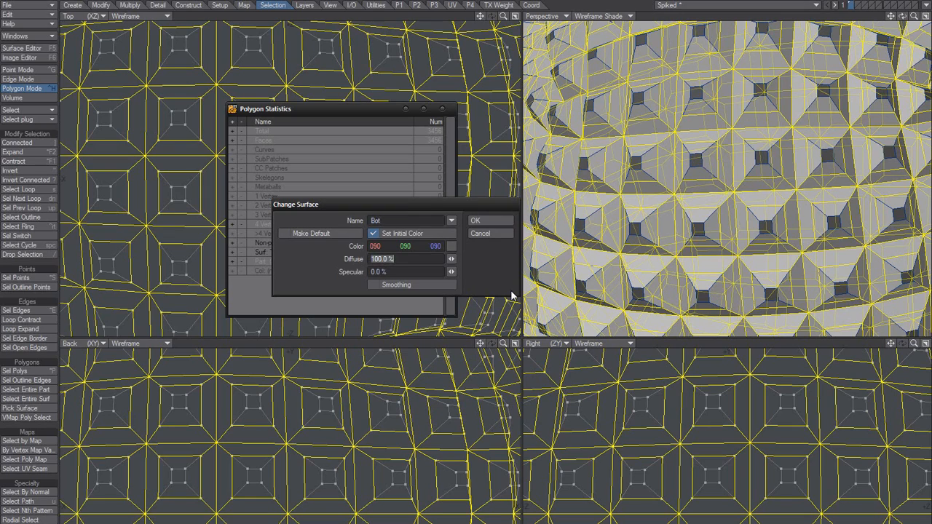
left_click(452, 247)
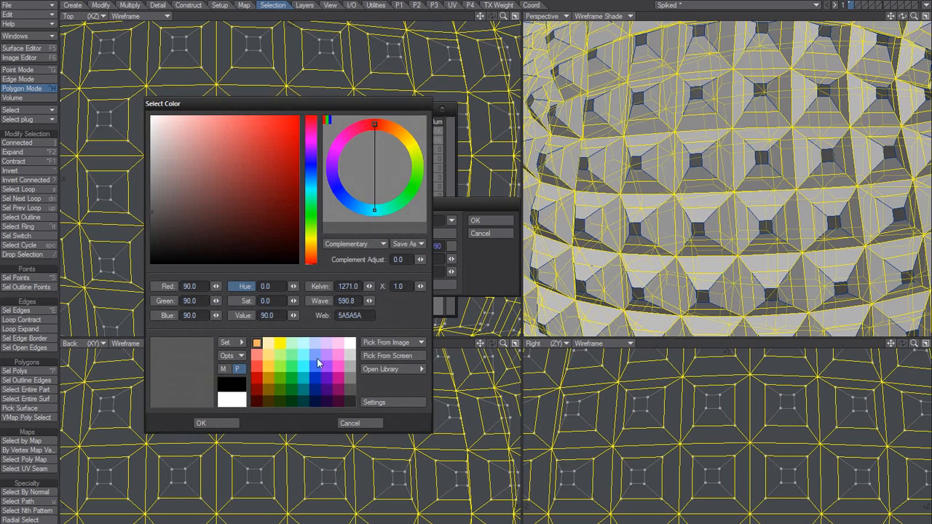
left_click(334, 367)
left_click(230, 424)
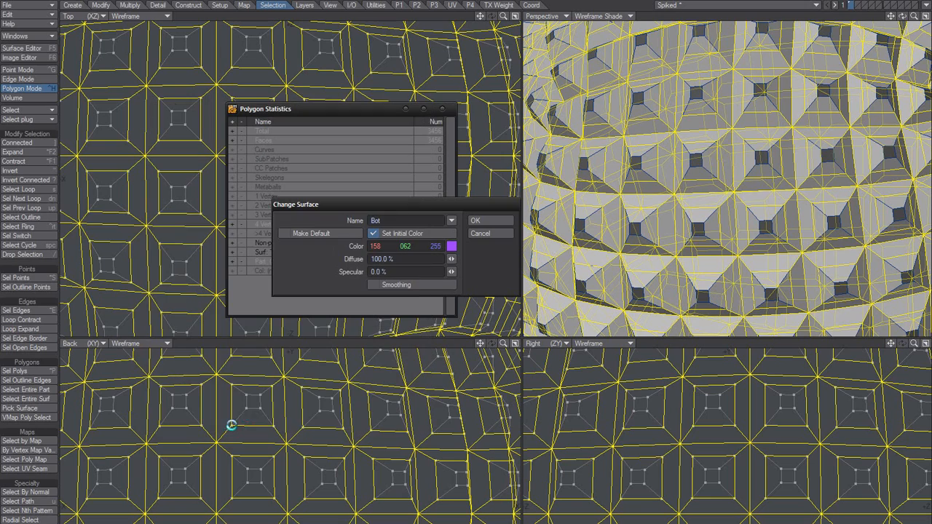
left_click(477, 221)
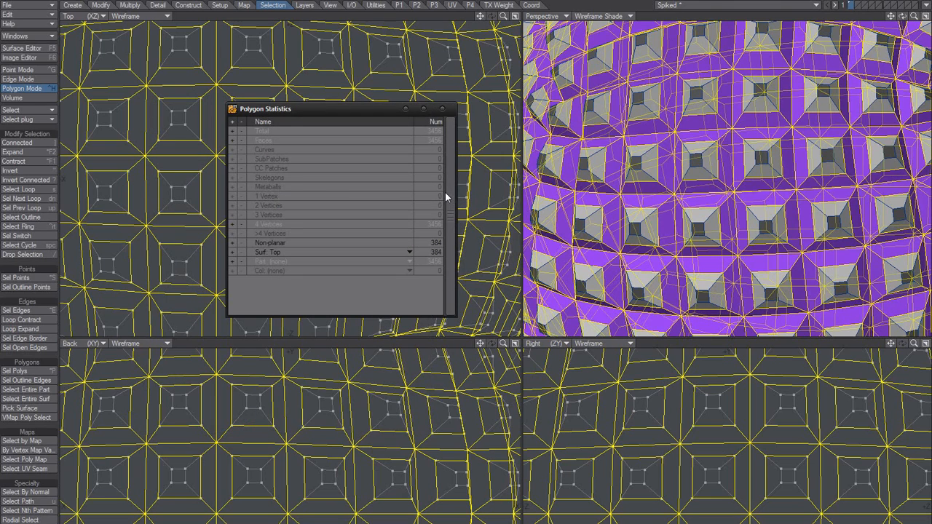
Step: Mute the Bot surface colour to hue 191, saturation 083 and value 132, and clear the polygon selection
key("F5")
left_click_drag(606, 58, 345, 98)
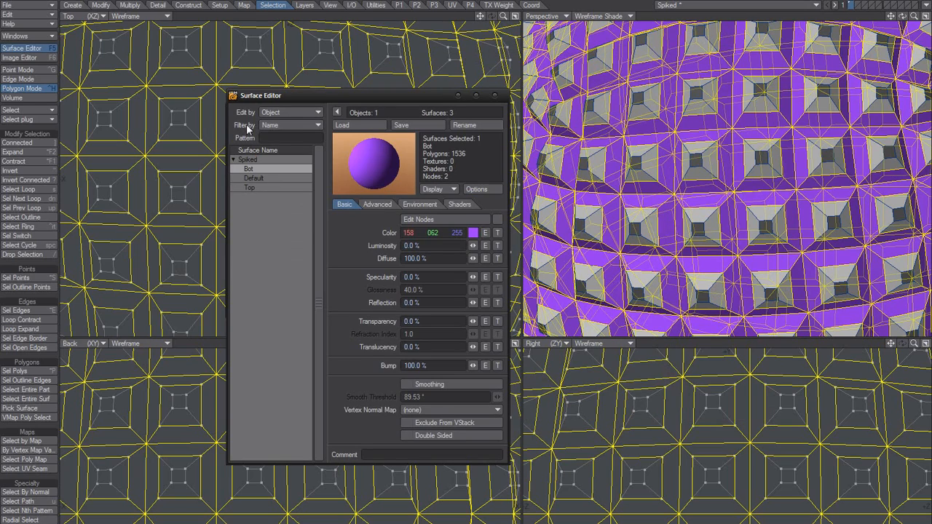
right_click(446, 237)
left_click_drag(437, 233, 391, 233)
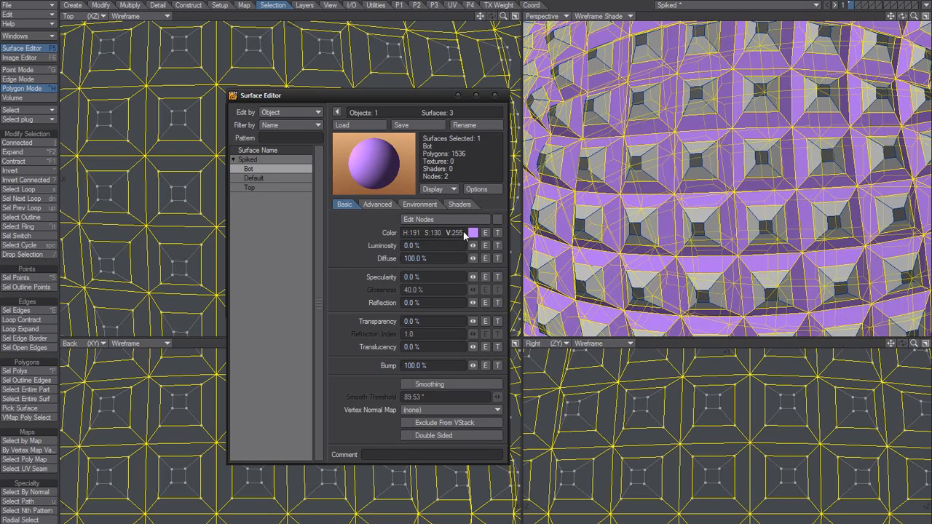
left_click_drag(457, 233, 437, 233)
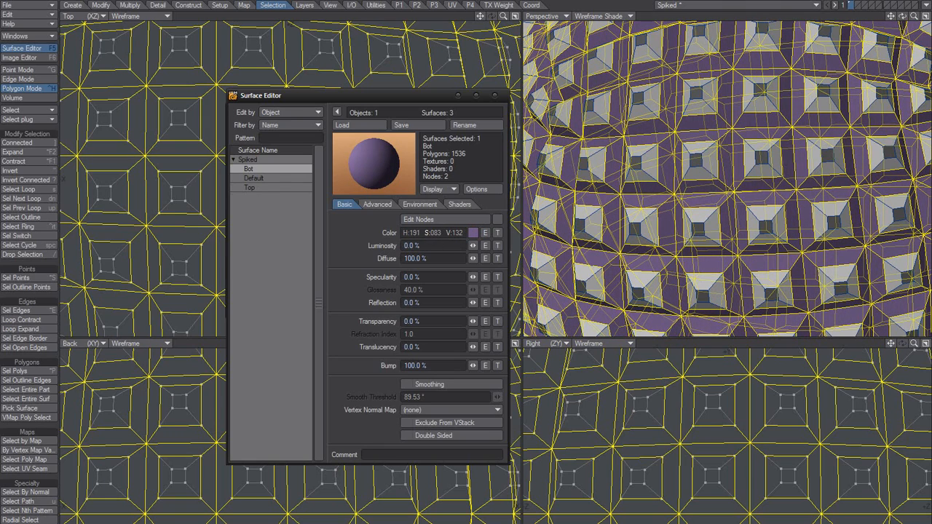
left_click(494, 95)
key("w")
key("slash")
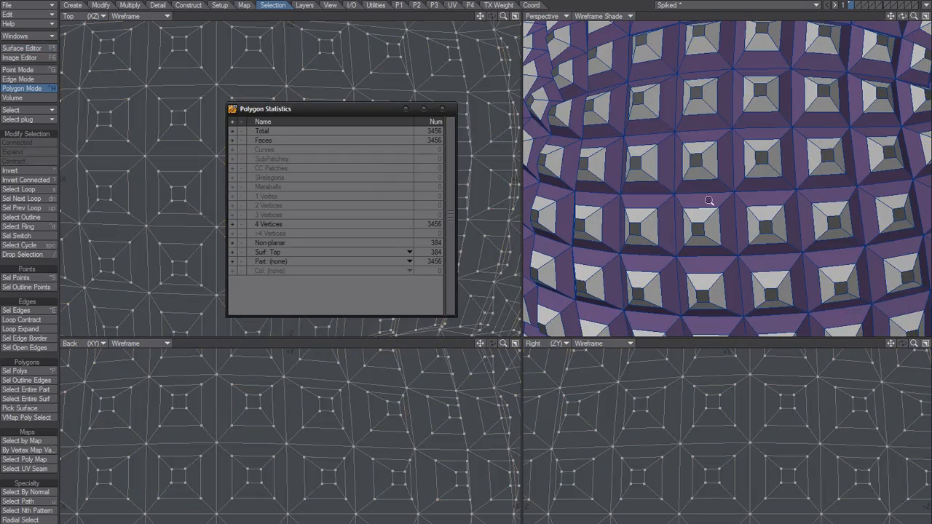
Step: Examine the purple outer faces and the grey spike faces from several angles around the ball
left_click_drag(705, 204, 667, 239, "ctrl+alt")
left_click_drag(667, 239, 715, 252, "alt+shift")
mouse_move(715, 252)
left_mouse_down("alt")
mouse_move(692, 256)
mouse_move(718, 238)
left_mouse_up("alt")
left_click_drag(717, 238, 688, 217, "alt+shift")
left_click_drag(688, 217, 649, 224, "ctrl+alt")
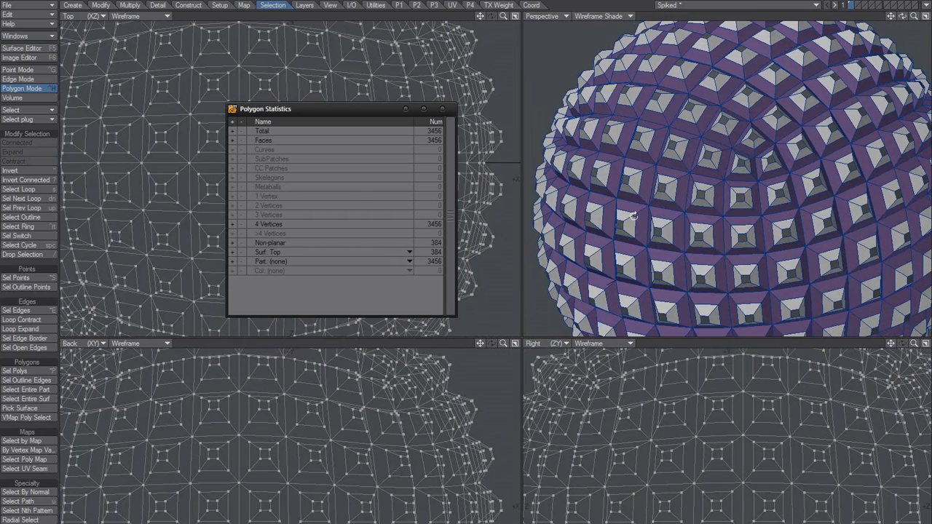
left_click_drag(666, 151, 688, 197, "ctrl+alt")
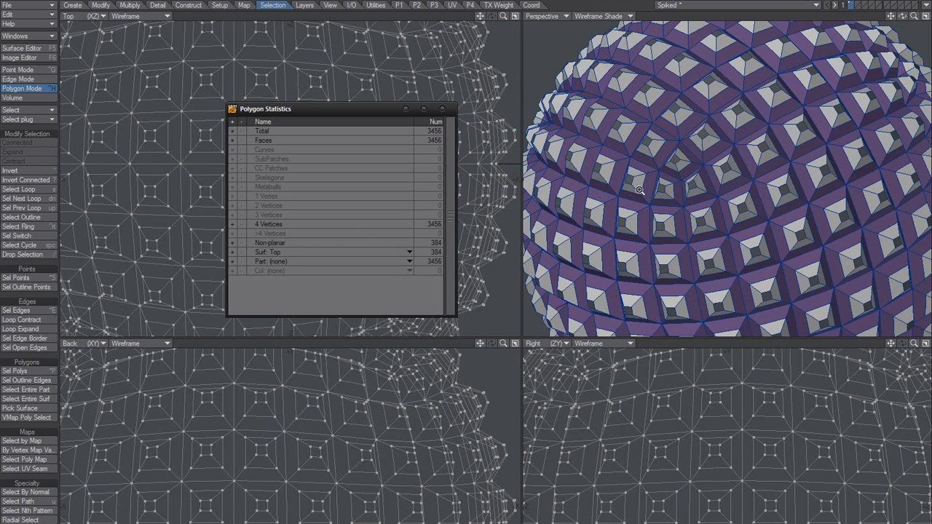
scroll(645, 189, "up", 3)
left_click_drag(646, 190, 670, 222, "alt")
scroll(673, 219, "up", 2)
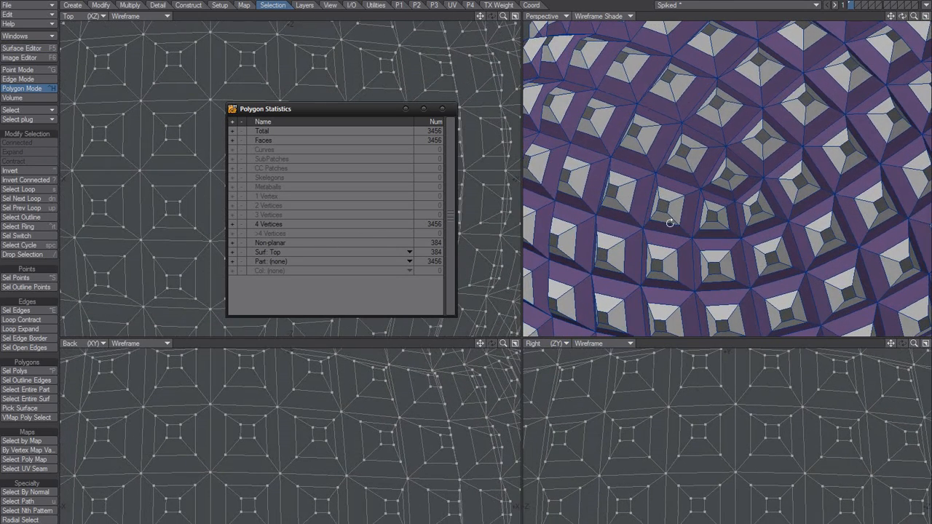
Step: Pick the cap and inner side faces of a single spike, inspect them up close, and clear the selection
left_click(673, 202)
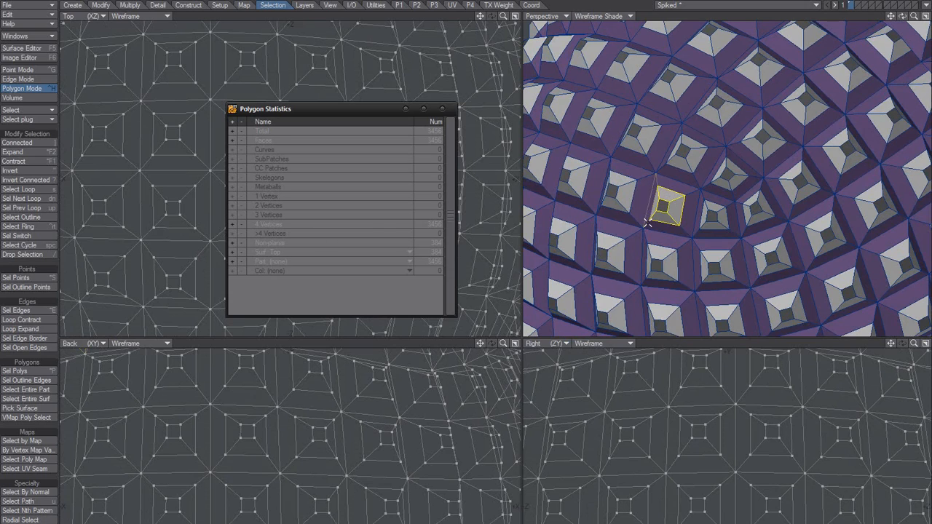
scroll(693, 209, "up", 1)
scroll(693, 209, "up", 1)
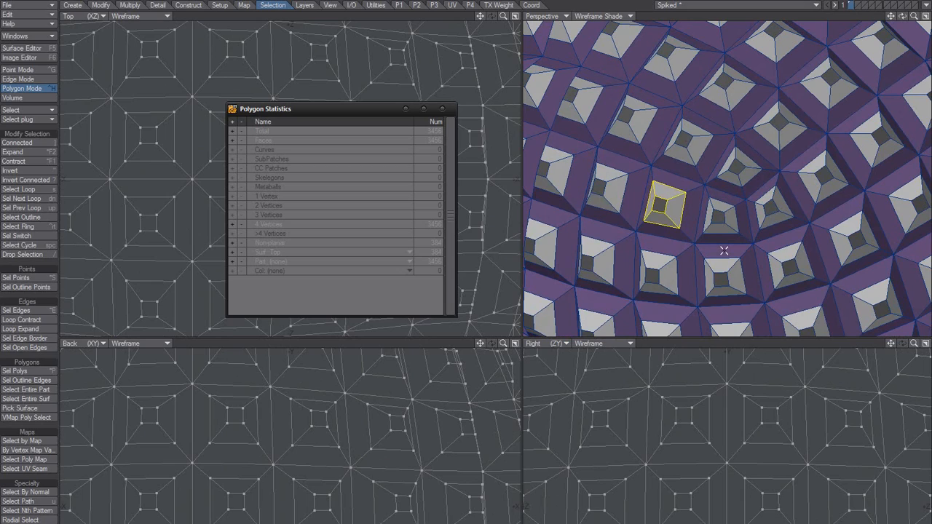
key("slash")
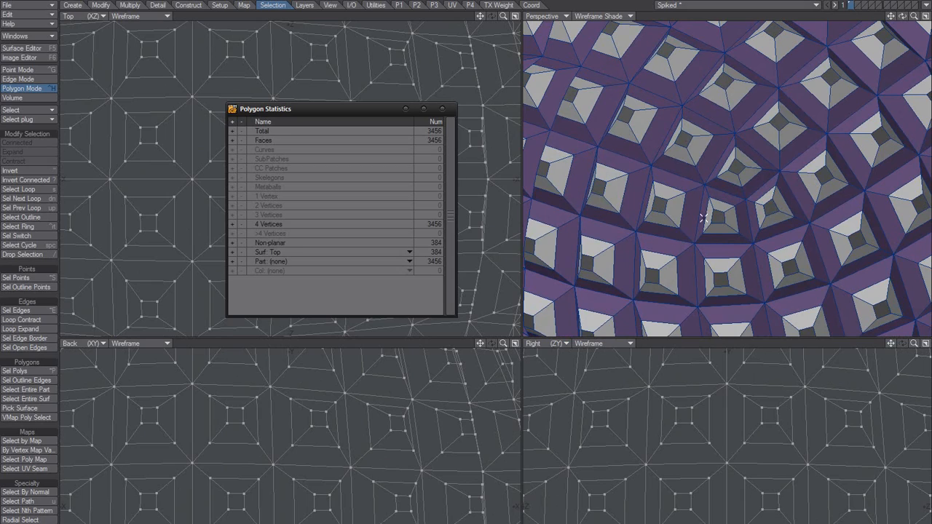
Step: Switch to point selection and select all points of the ball
left_click_drag(715, 217, 683, 222, "ctrl+alt")
mouse_move(683, 222)
left_mouse_down("alt")
mouse_move(706, 223)
mouse_move(685, 226)
left_mouse_up("alt")
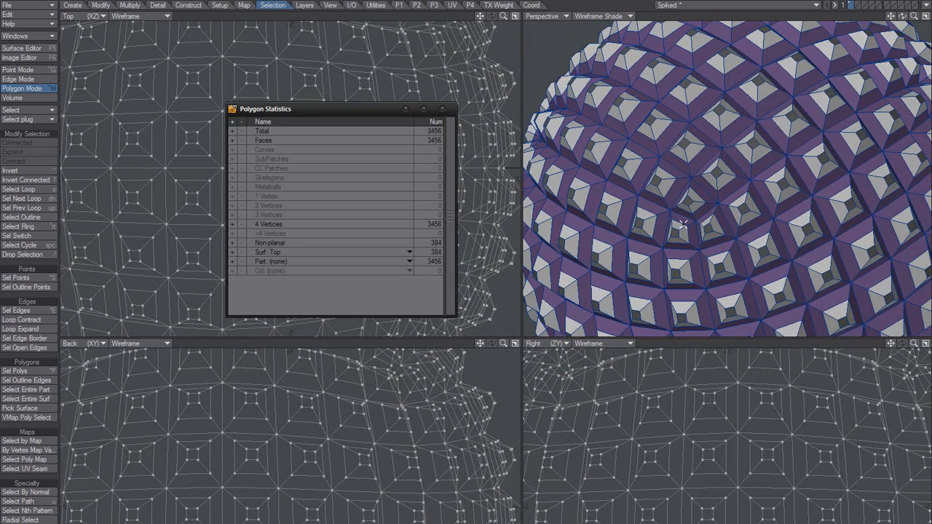
left_click_drag(678, 222, 700, 210, "alt")
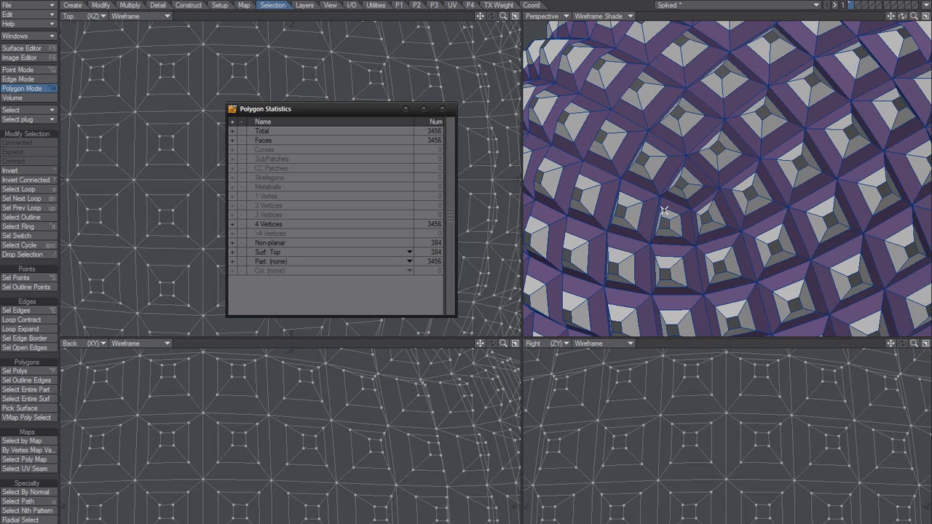
key("ctrl+g")
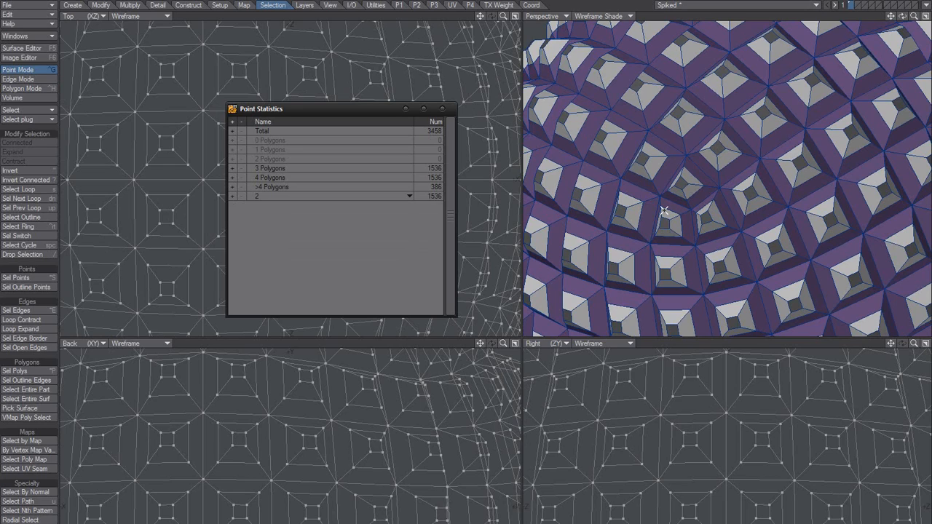
key("apostrophe")
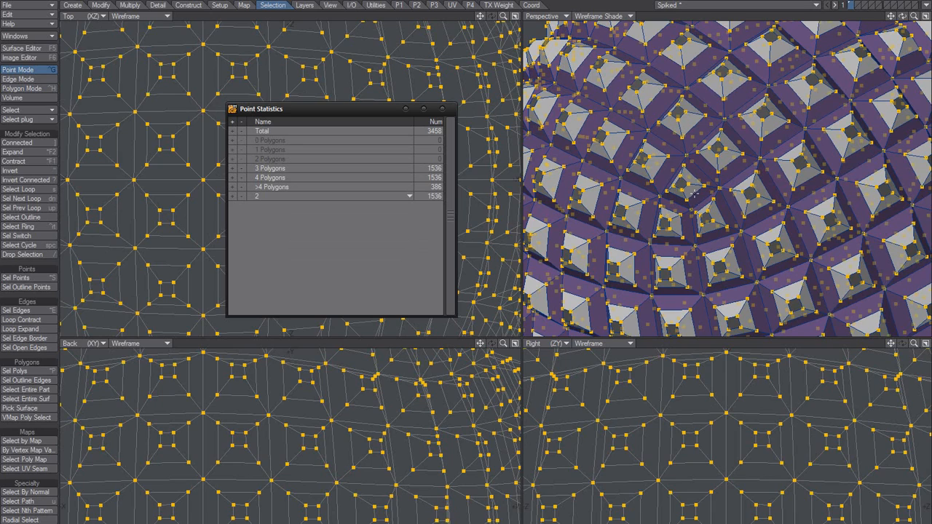
scroll(695, 193, "up", 5)
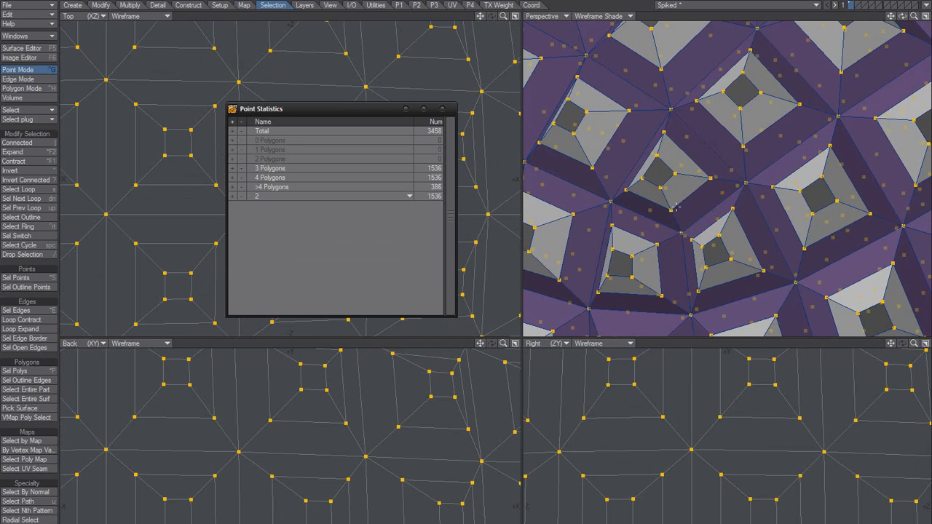
left_click_drag(671, 190, 675, 196, "alt")
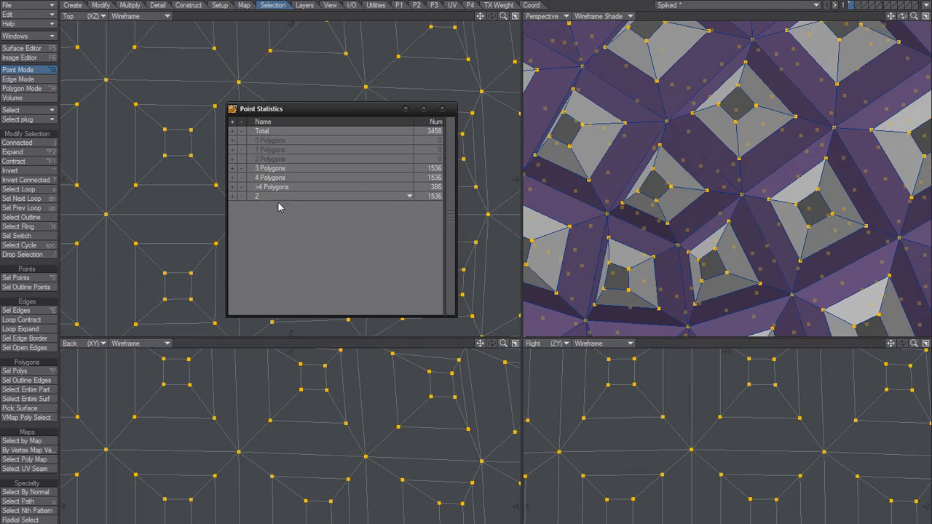
Step: Choose point selection set 1 in the point statistics and remove its cap points from the current selection
key("space")
key("space")
key("space")
left_click(271, 195)
left_click(271, 186)
left_click(242, 195)
left_click_drag(675, 184, 641, 251, "ctrl+alt")
left_click_drag(631, 218, 661, 204, "alt")
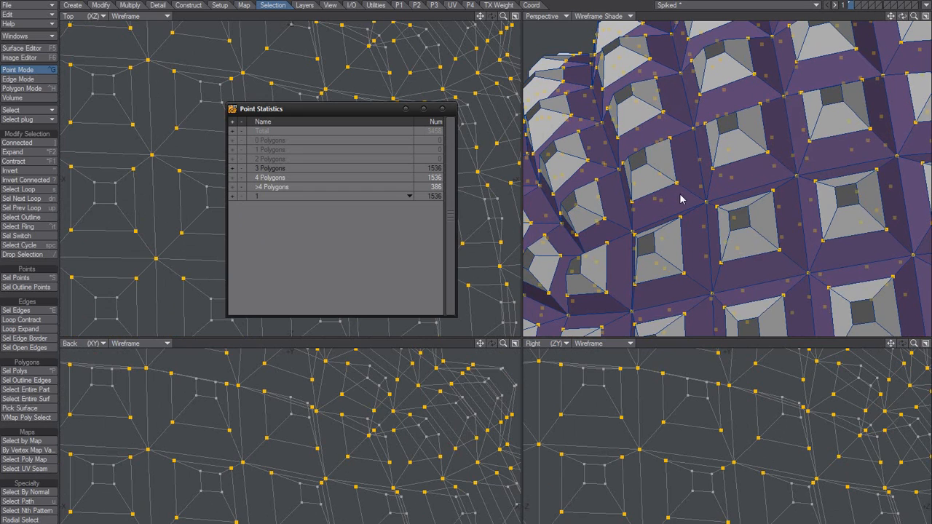
Step: Shift the selected base and edge-loop points slightly outward, close the point statistics, and clear the selection
mouse_move(681, 194)
left_mouse_down()
mouse_move(723, 186)
mouse_move(689, 195)
mouse_move(687, 185)
left_mouse_up()
left_click(443, 109)
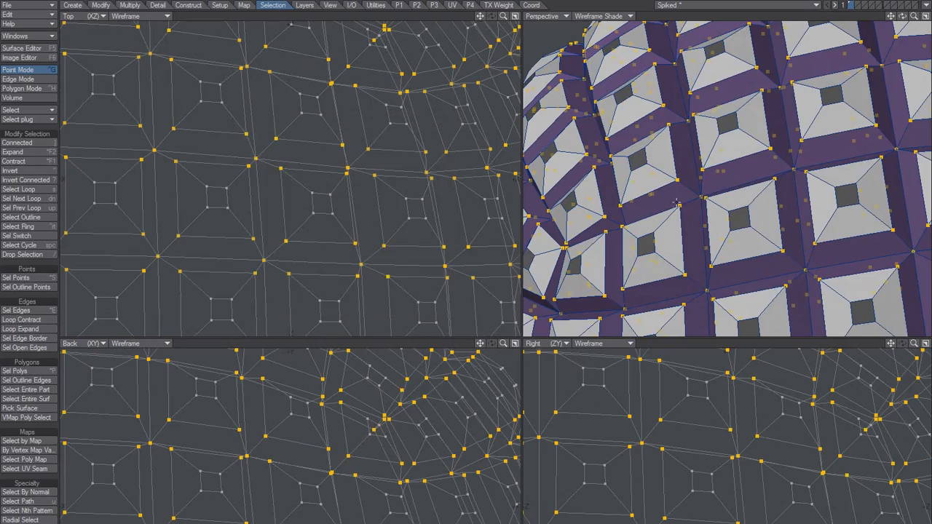
key("slash")
Step: Return to polygon selection and examine the reshaped spikes from several angles and distances
left_click_drag(710, 210, 673, 230, "ctrl+alt")
left_click_drag(673, 231, 689, 207, "alt+shift")
left_click_drag(690, 208, 721, 177, "alt")
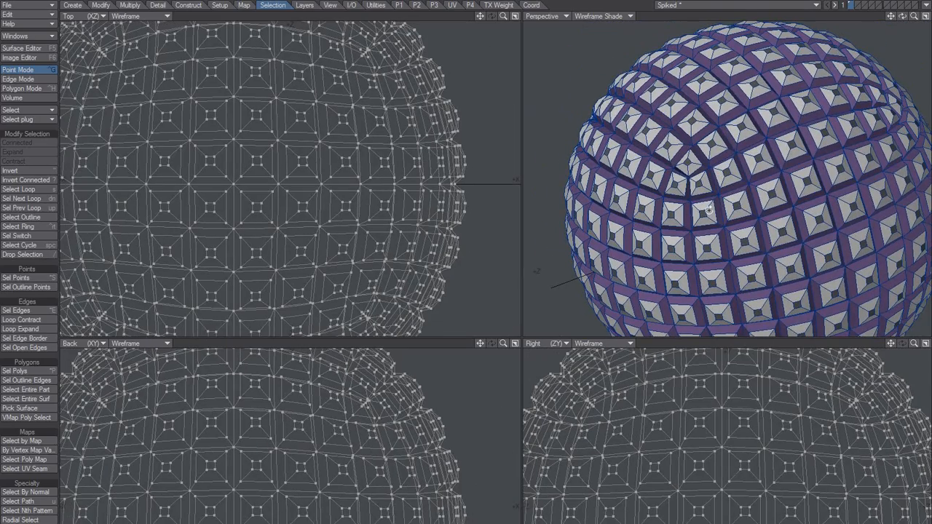
left_click_drag(695, 236, 696, 204, "alt")
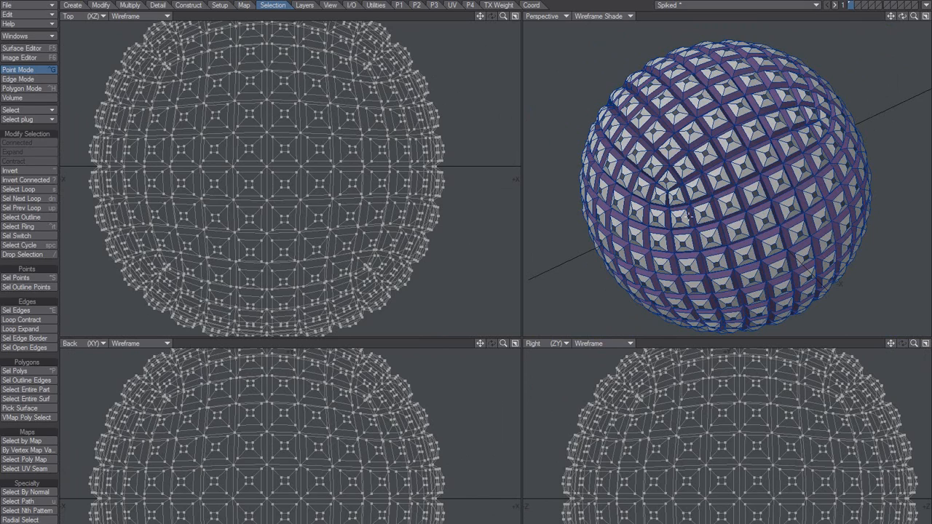
key("ctrl+h")
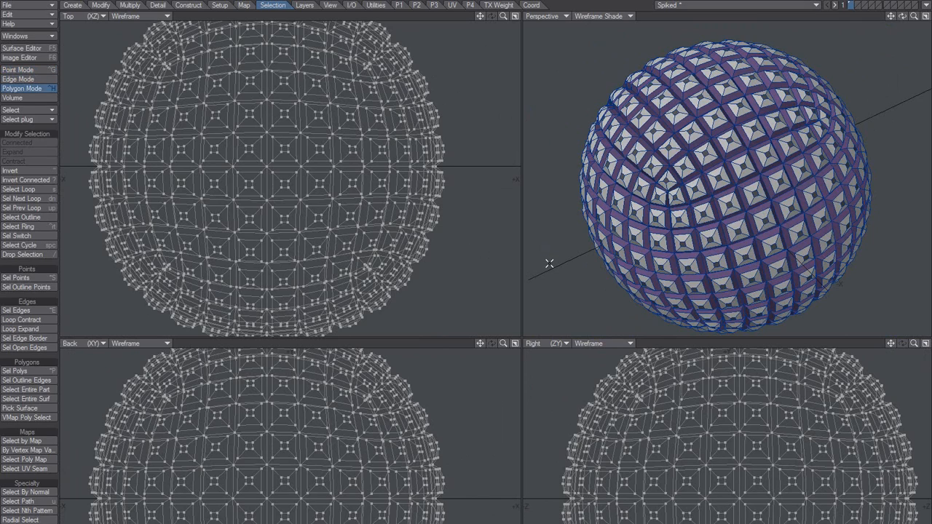
scroll(695, 185, "up", 2)
scroll(694, 185, "up", 4)
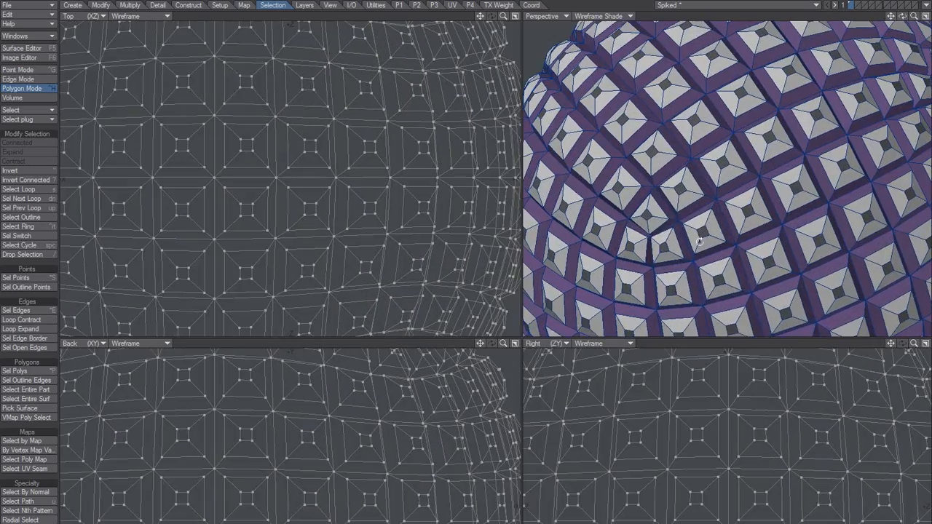
left_click_drag(699, 241, 714, 179, "alt")
scroll(725, 213, "down", 3)
scroll(714, 179, "down", 2)
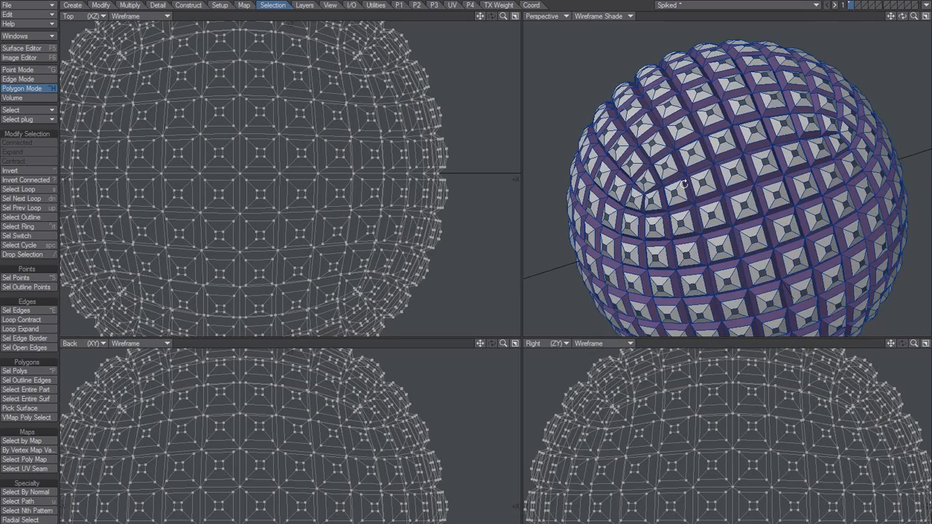
left_click_drag(710, 187, 736, 252, "alt")
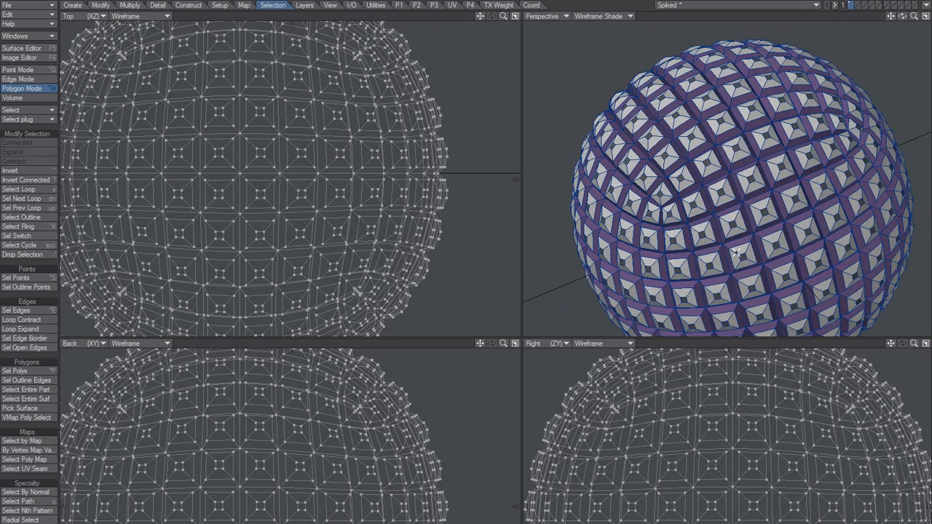